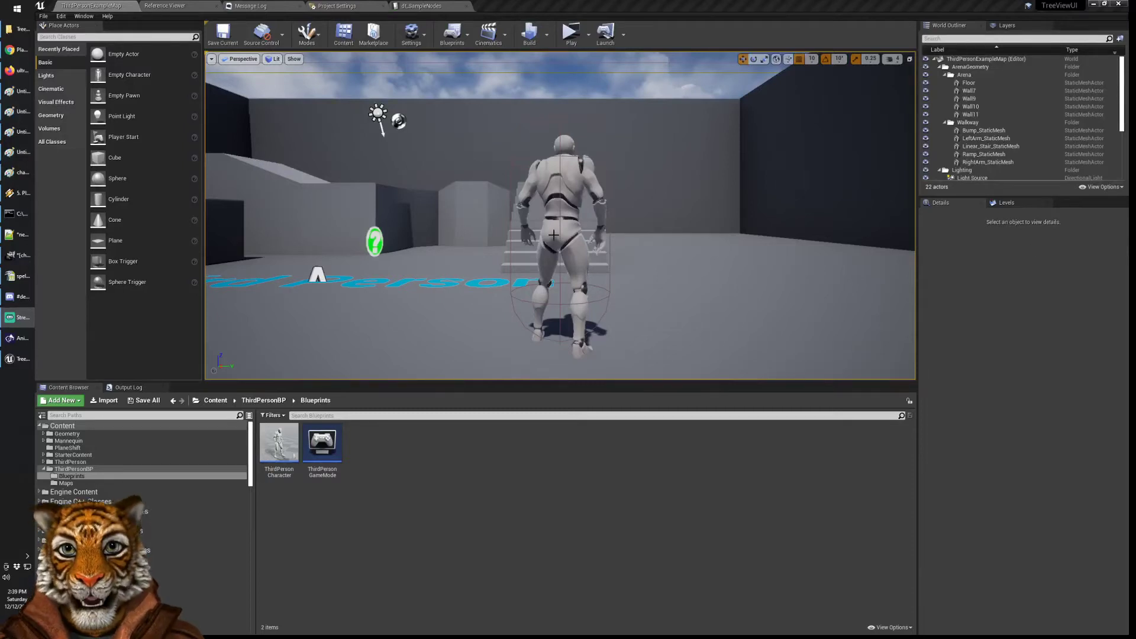
Step: Run the level in a maximized game preview and expand the Attack Spells, Defense Spells and Wonder Spells categories
left_click(477, 230)
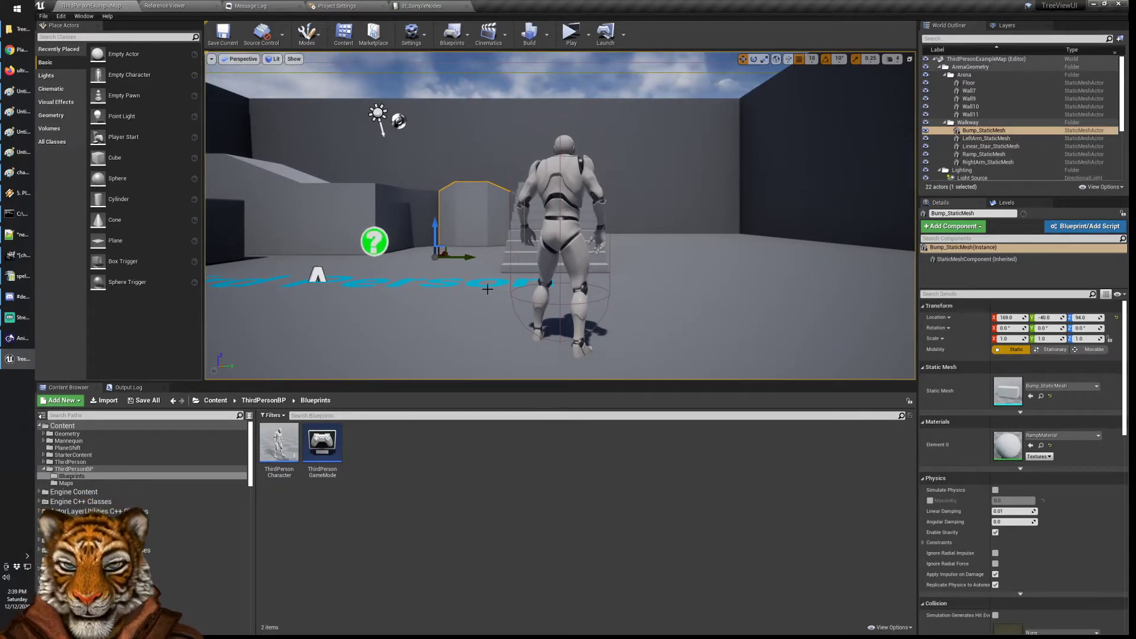
left_click(570, 34)
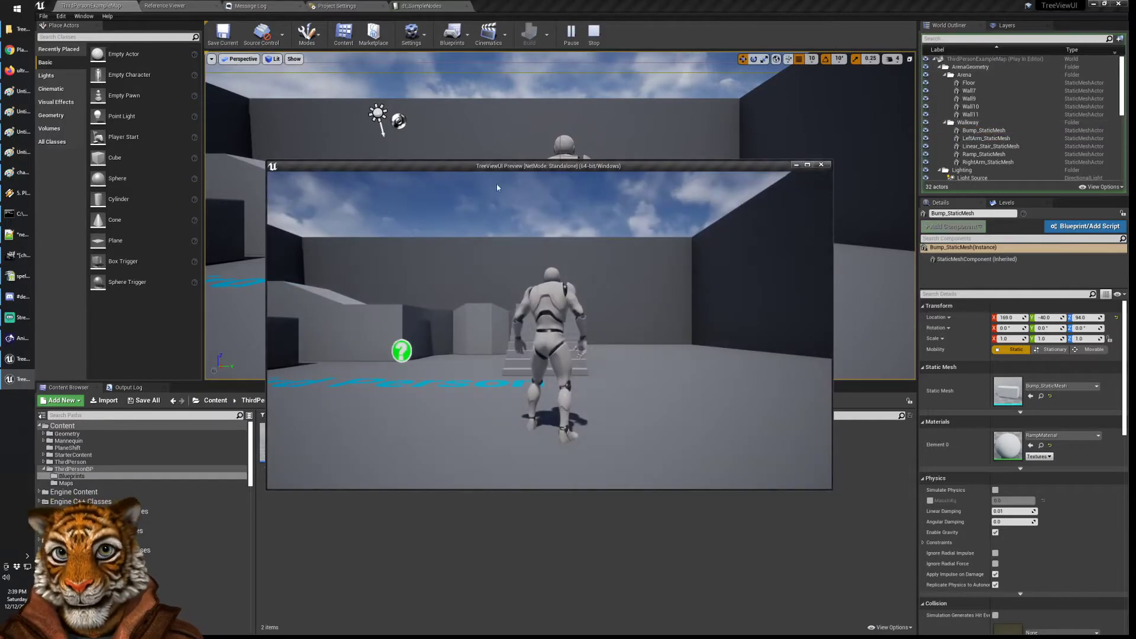
double_click(491, 168)
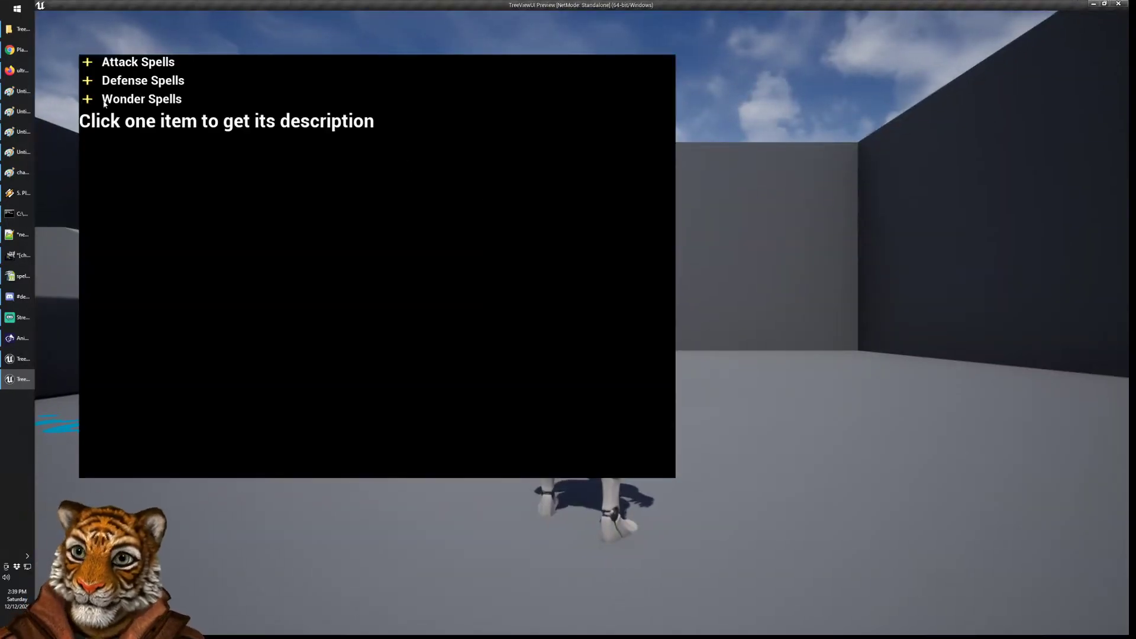
left_click(87, 100)
left_click(86, 81)
left_click(87, 62)
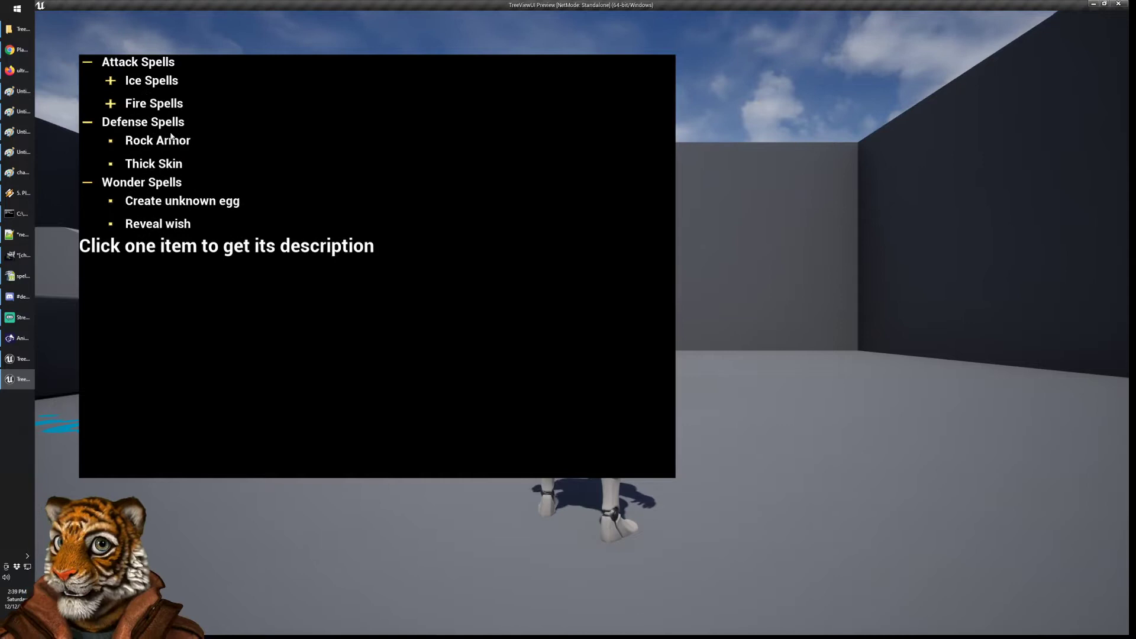
Step: Expand the Ice Spells and Fire Spells groups in the spell tree and show the Ice Cone description
left_click(111, 105)
left_click(109, 105)
left_click(111, 81)
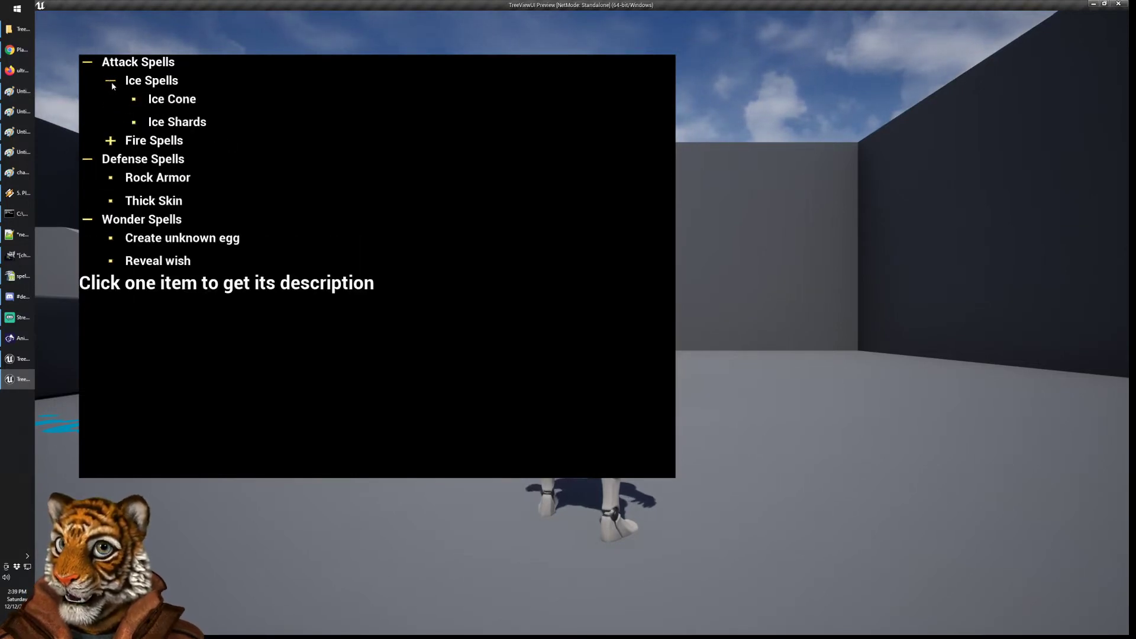
left_click(112, 82)
left_click(112, 81)
left_click(173, 102)
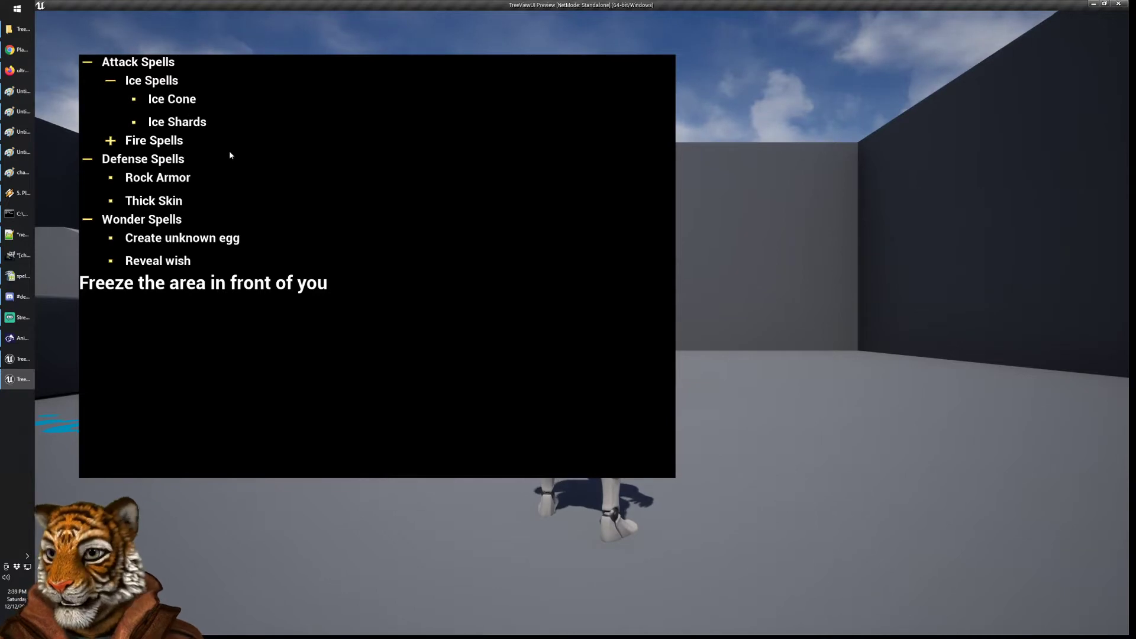
left_click(111, 141)
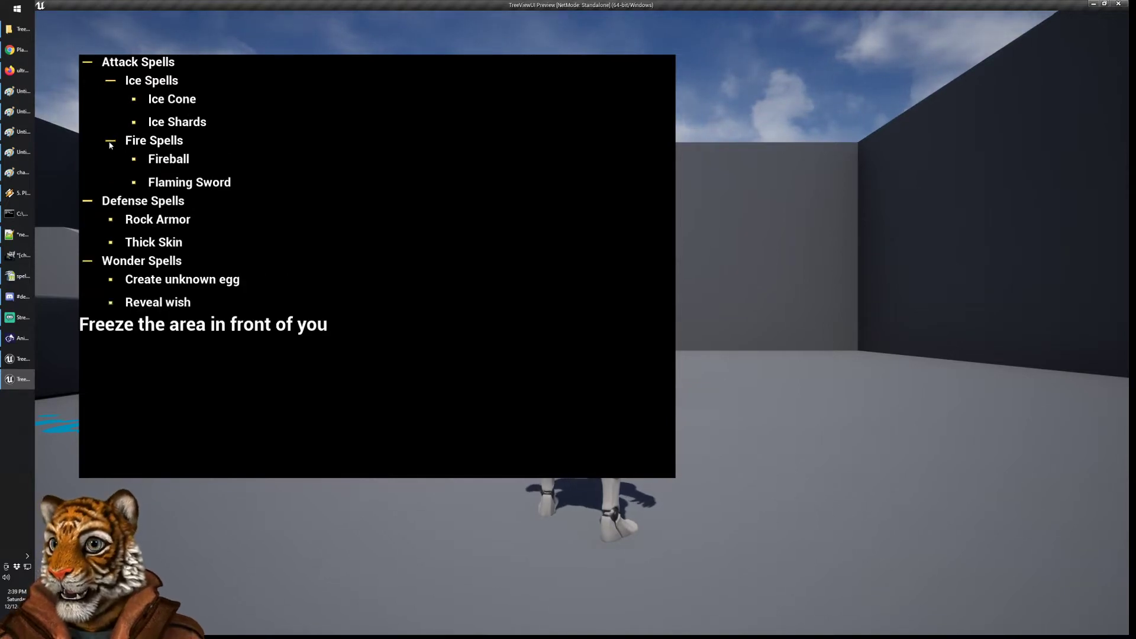
Step: Check the Fireball, Ice Shards, Ice Cone and Ice Spells descriptions, toggle both subgroups, and close the game preview
left_click(178, 160)
left_click(178, 122)
left_click(172, 99)
left_click(151, 82)
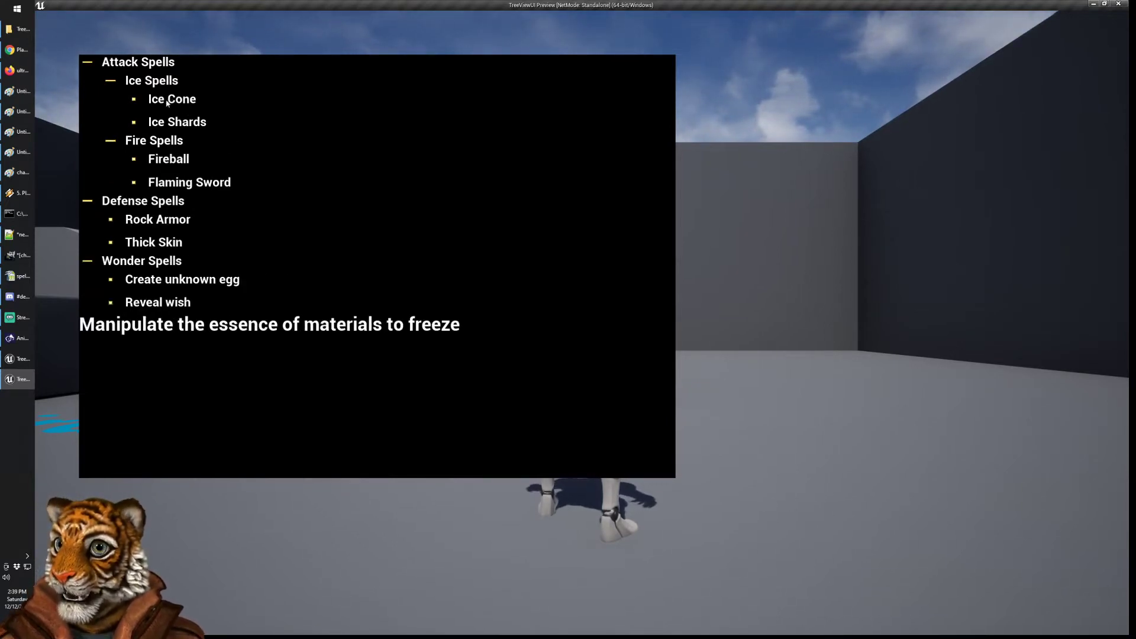
left_click(111, 81)
left_click(110, 81)
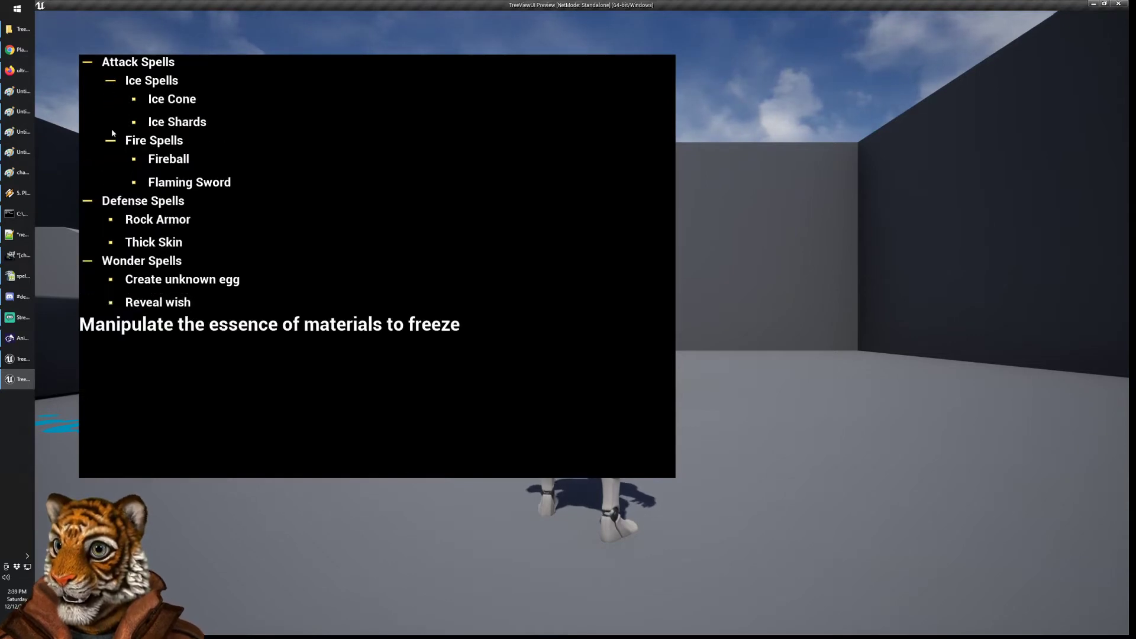
left_click(112, 142)
left_click(112, 142)
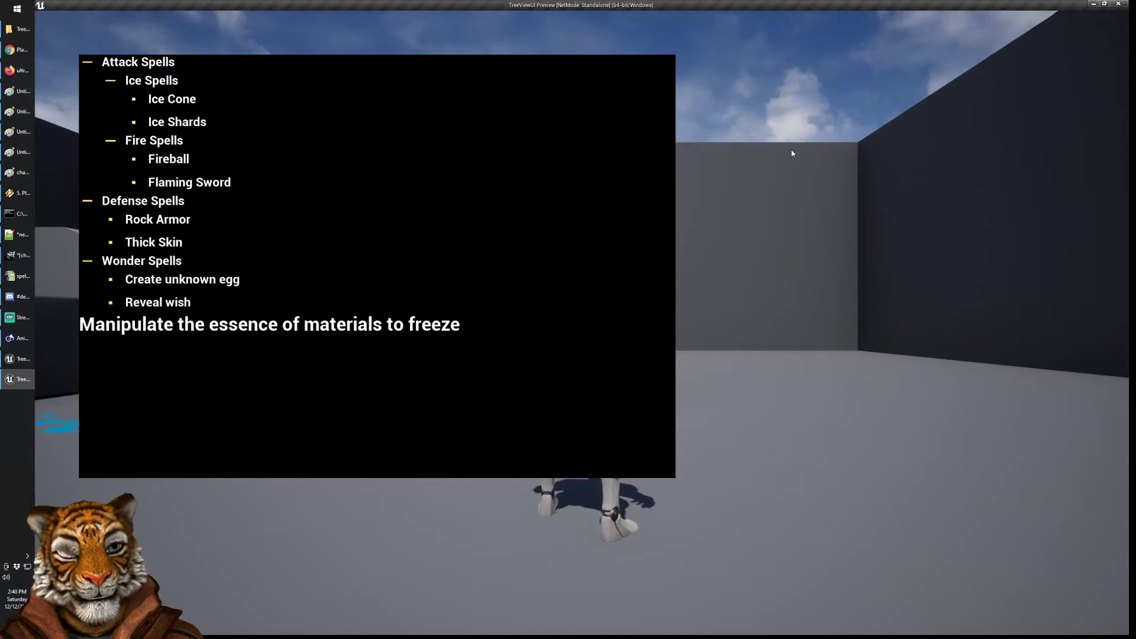
left_click(1118, 4)
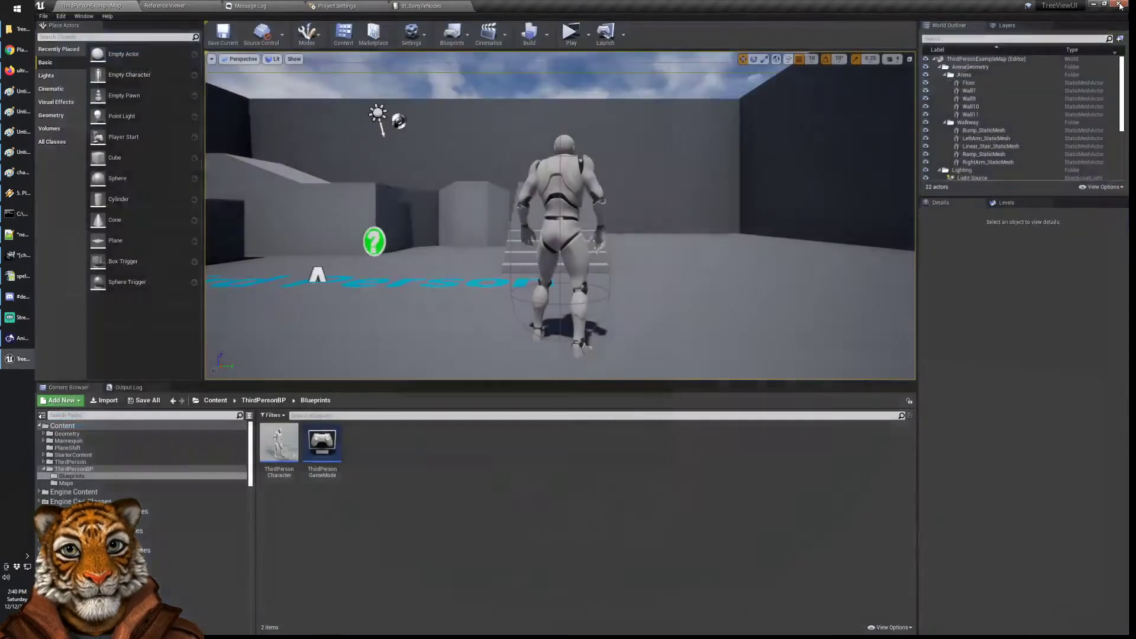
Step: Switch to Chrome and examine the membership levels on the PlaneShift Patreon page
left_click(17, 50)
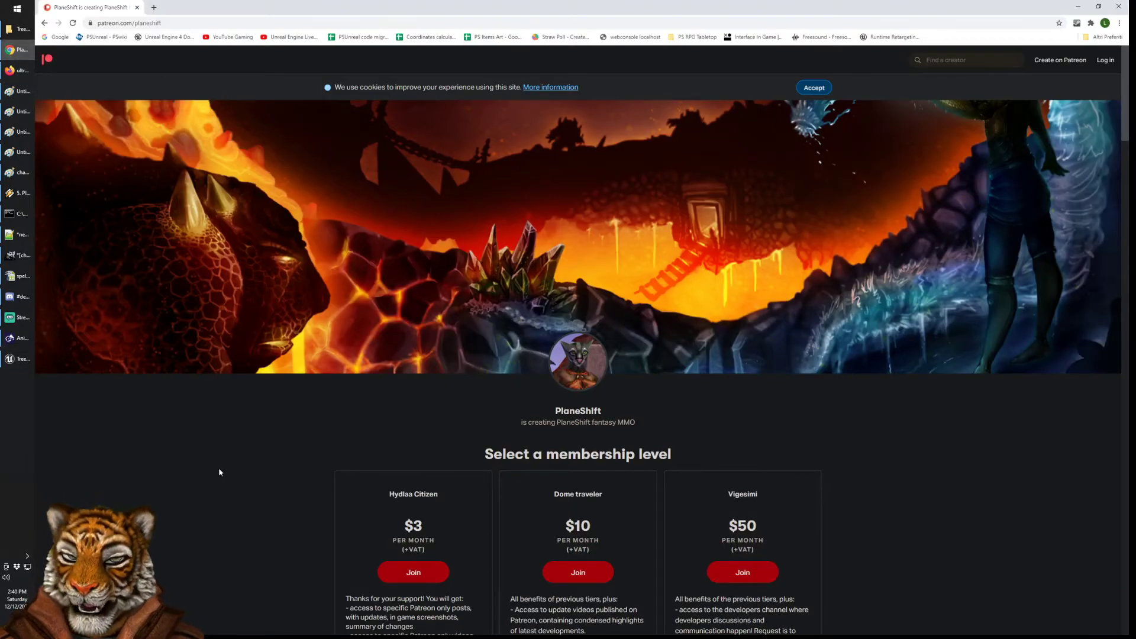
left_click(115, 27)
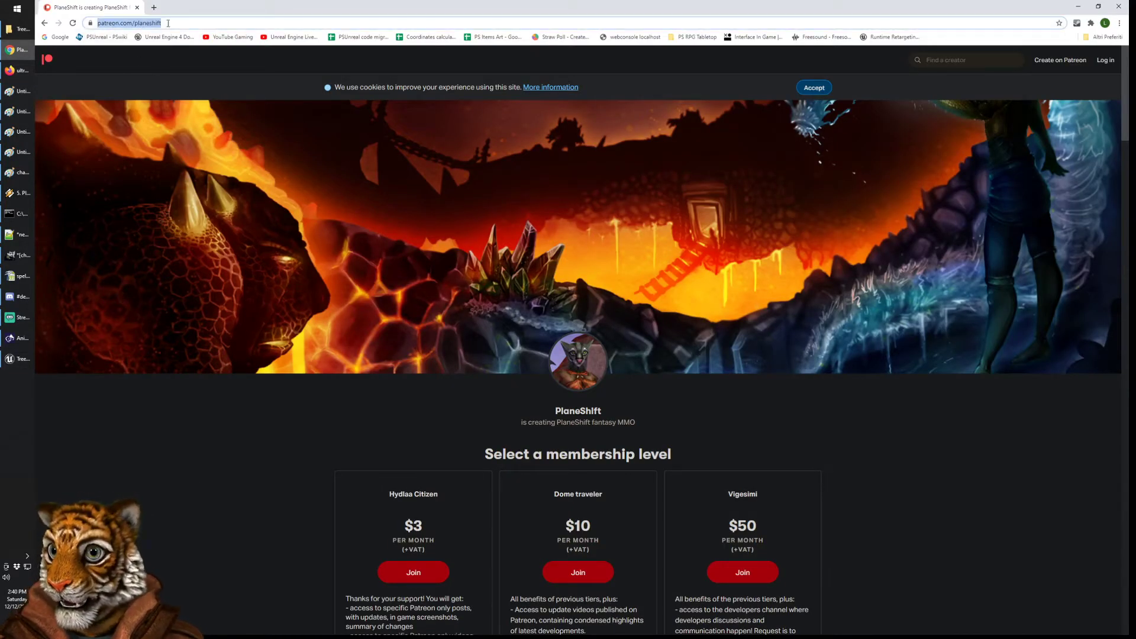
left_click(254, 442)
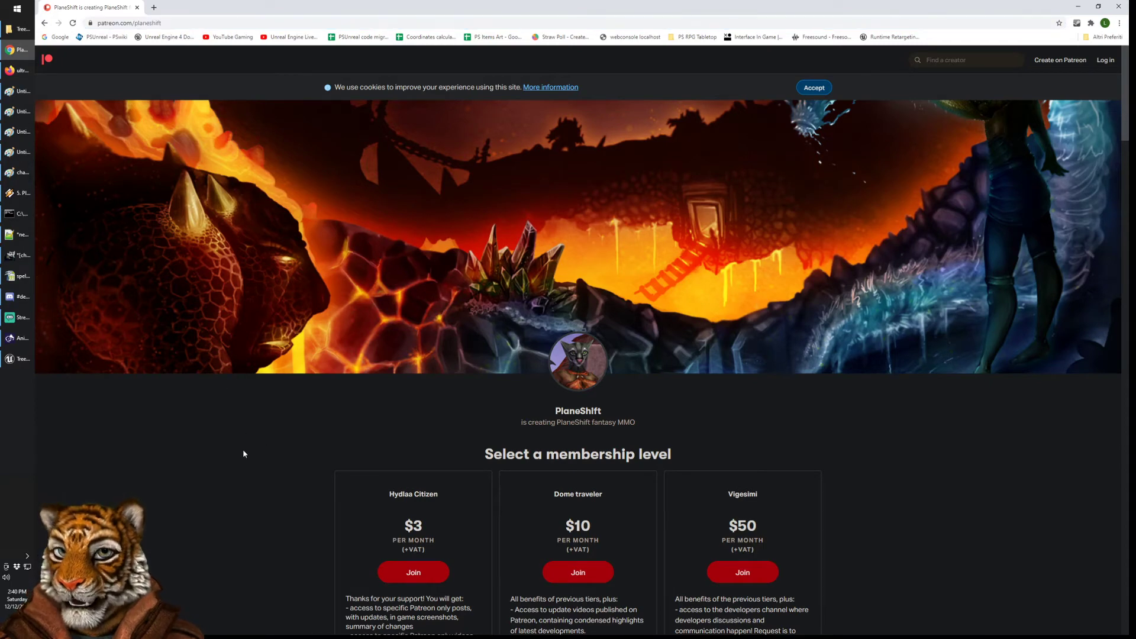
scroll(431, 387, "down", 1)
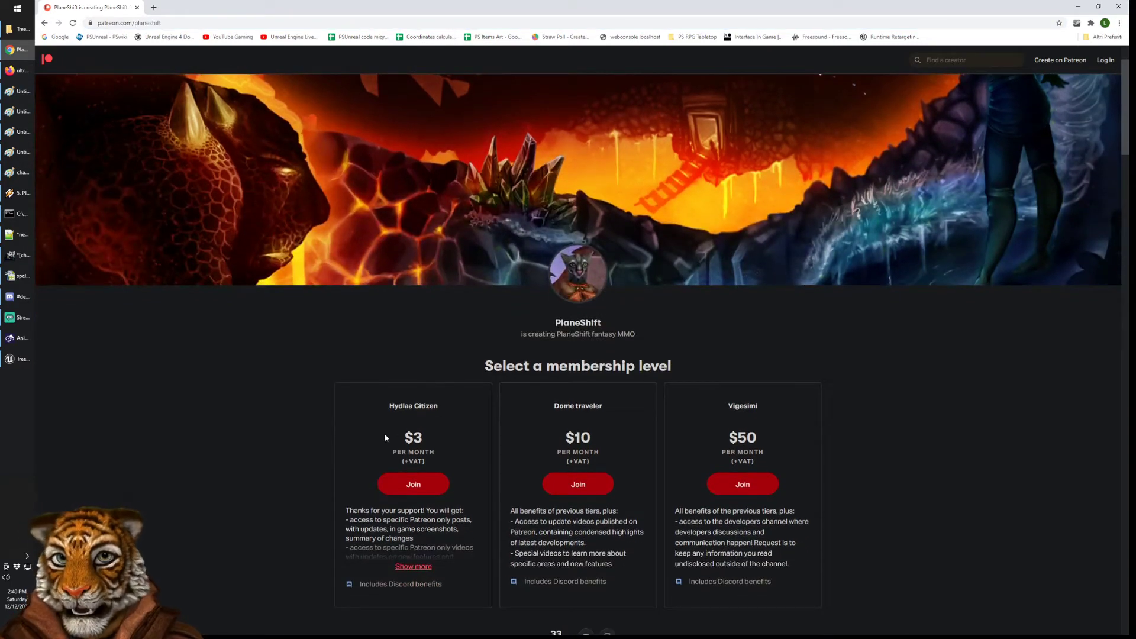
left_click_drag(385, 438, 456, 462)
left_click(240, 385)
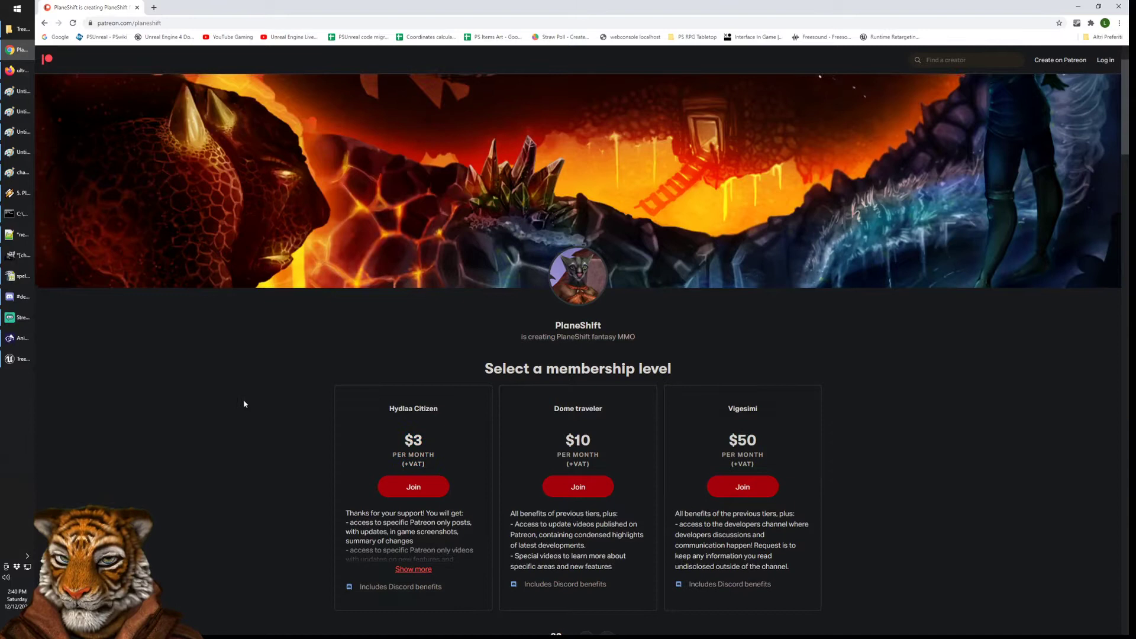
scroll(244, 404, "up", 1)
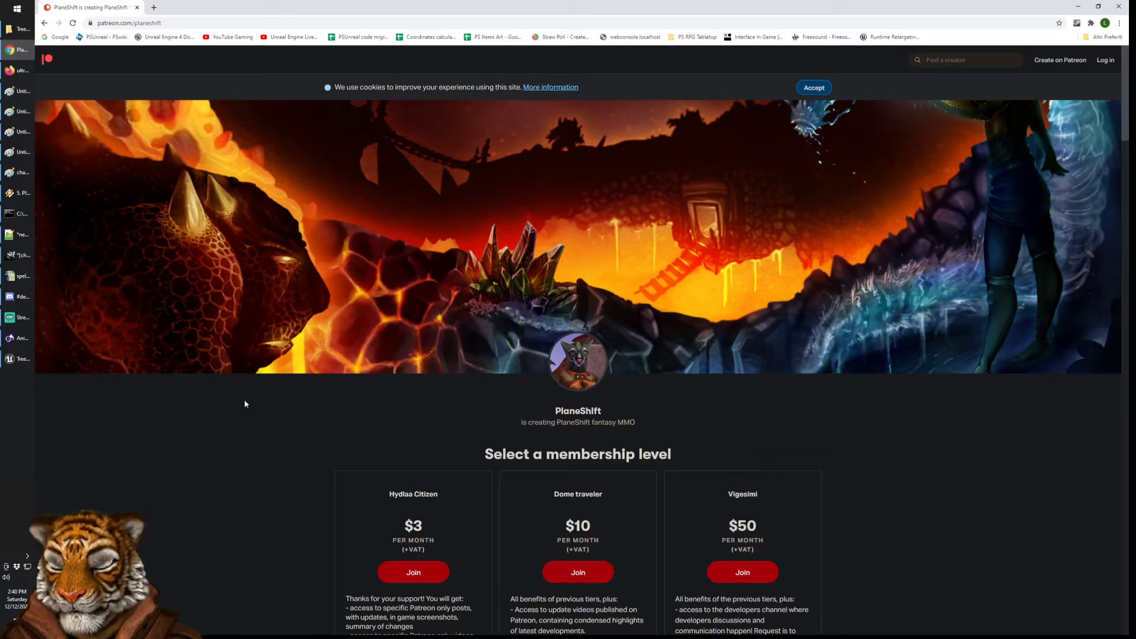
scroll(274, 429, "down", 2)
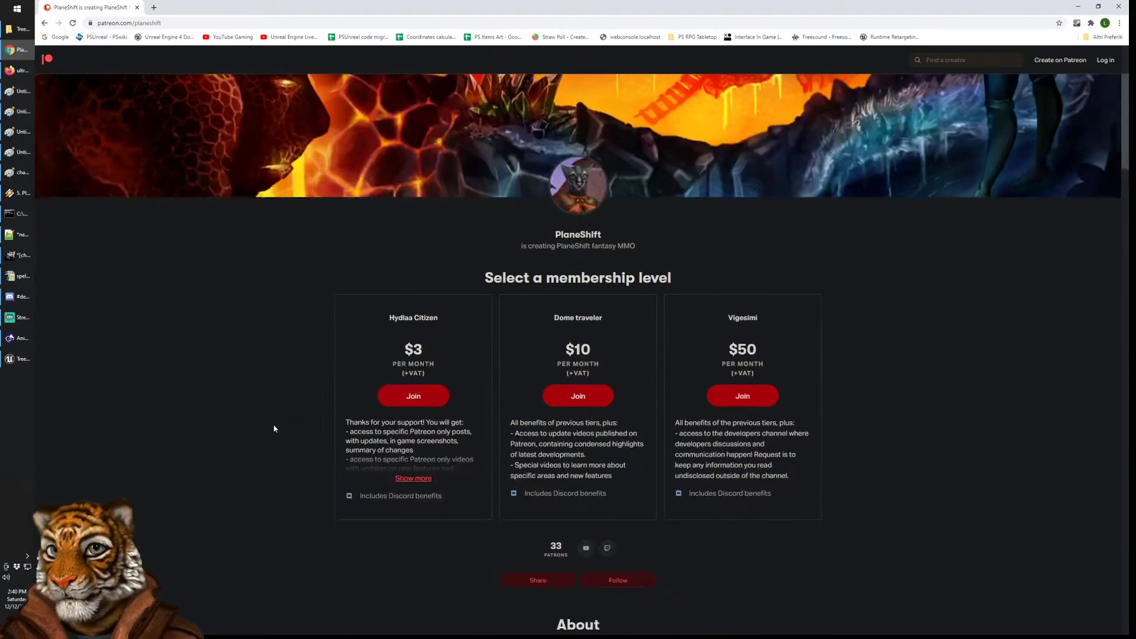
scroll(274, 428, "up", 3)
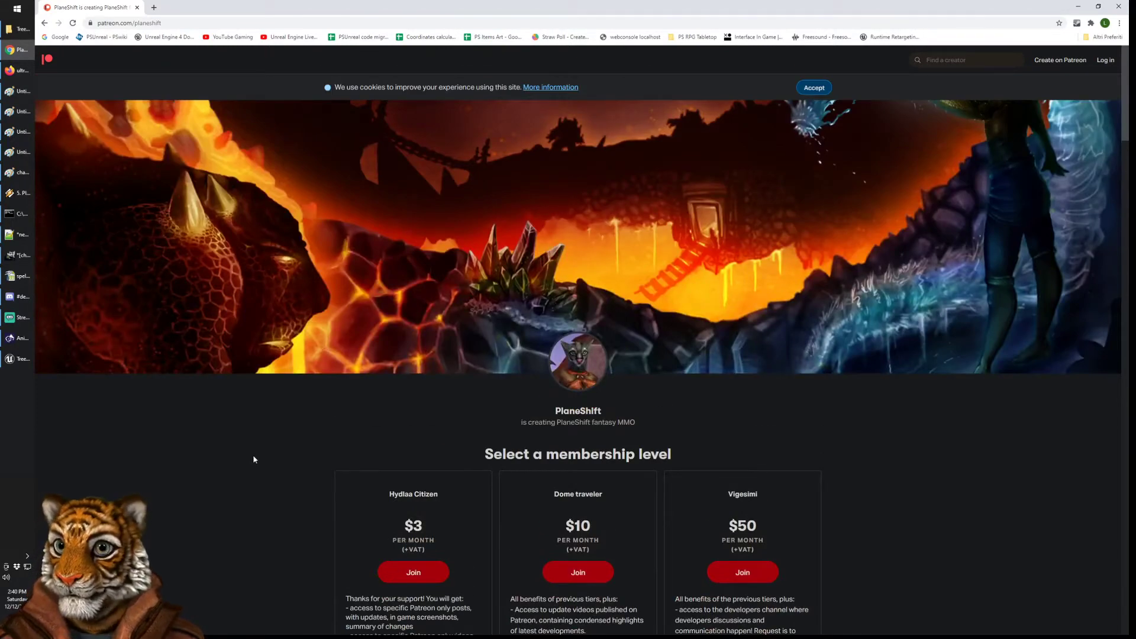
scroll(251, 452, "down", 2)
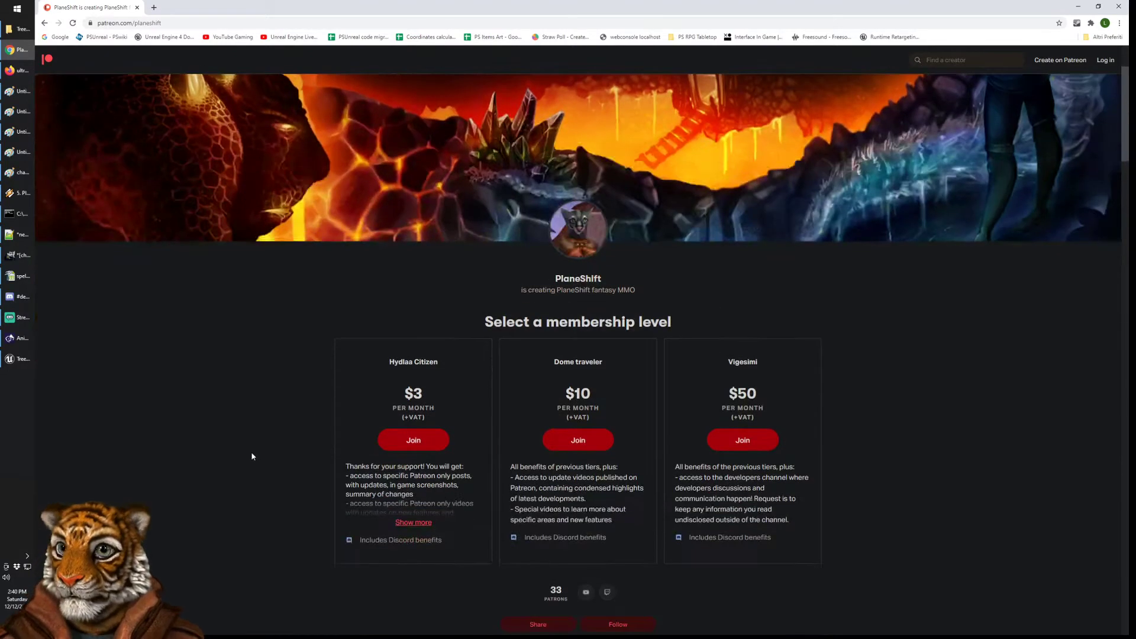
scroll(251, 452, "up", 2)
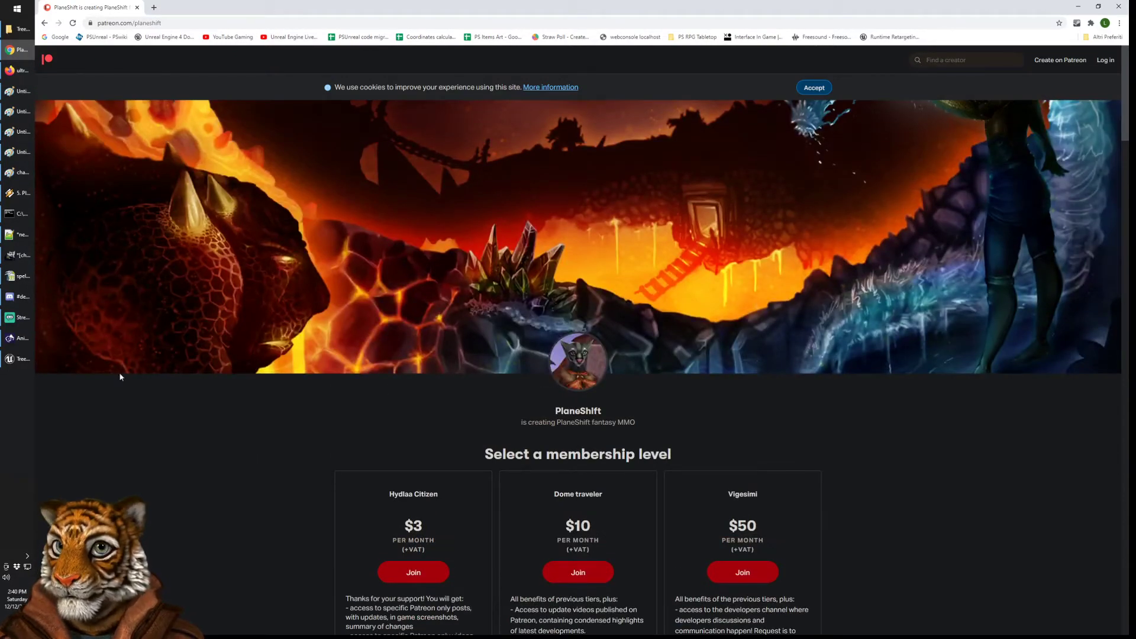
Step: Switch to File Explorer and launch editor.bat from the UnrealEngine folder
left_click(20, 360)
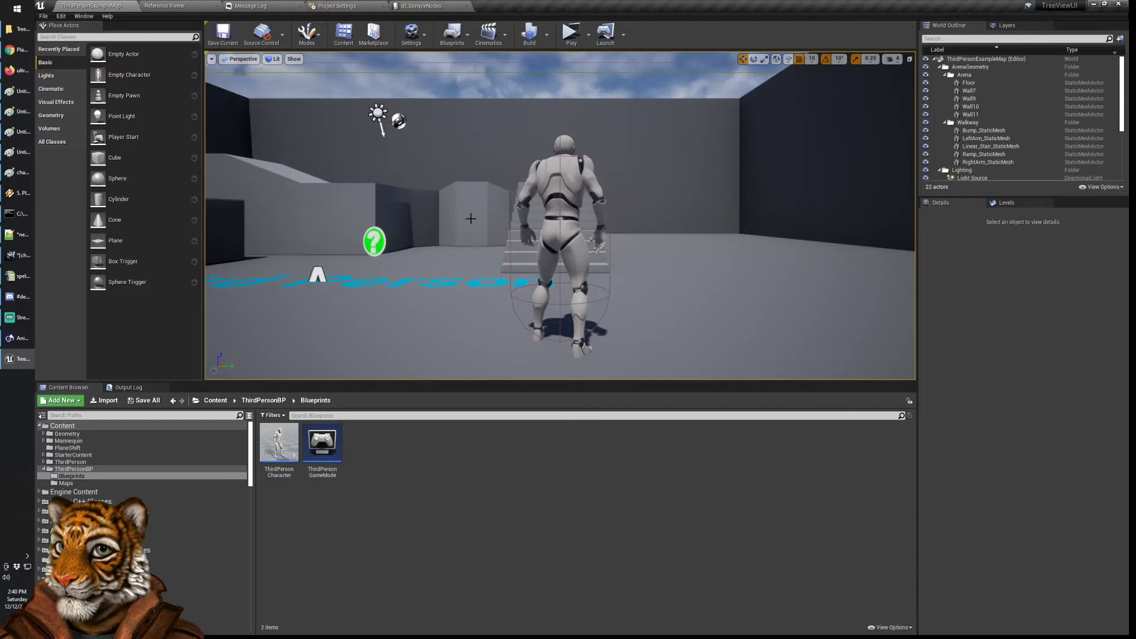
mouse_move(12, 33)
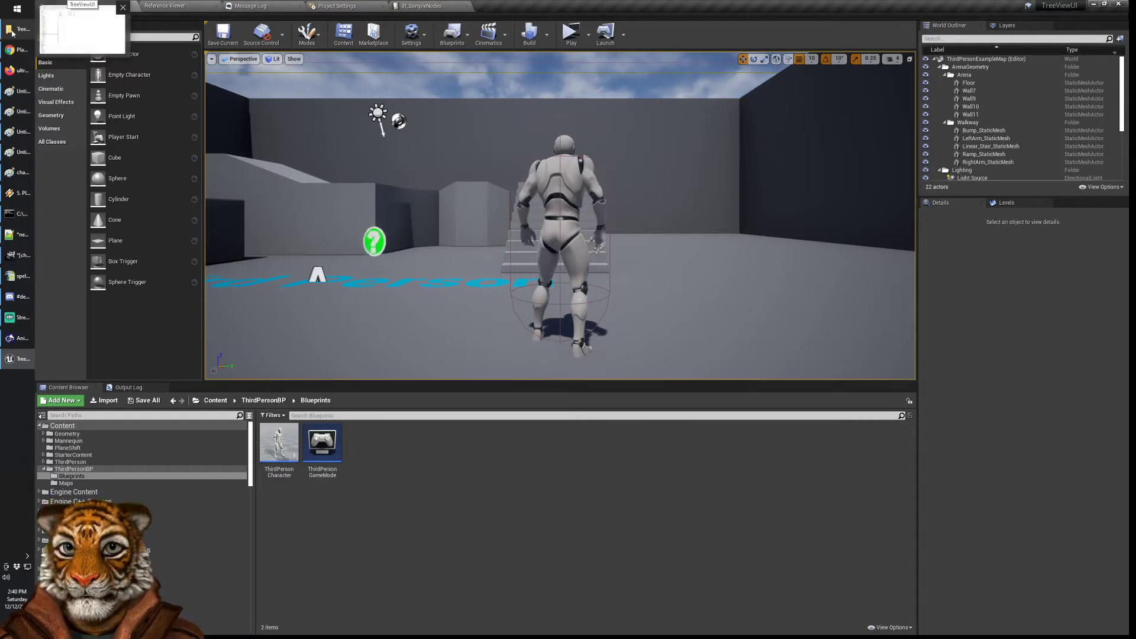
left_click(12, 33)
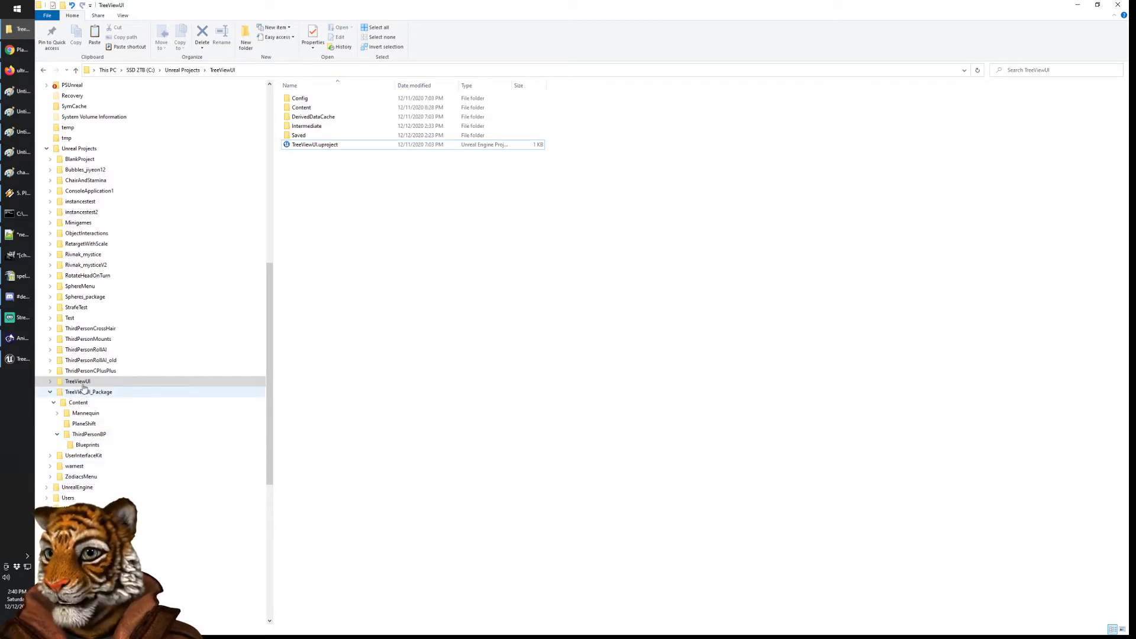
left_click(78, 487)
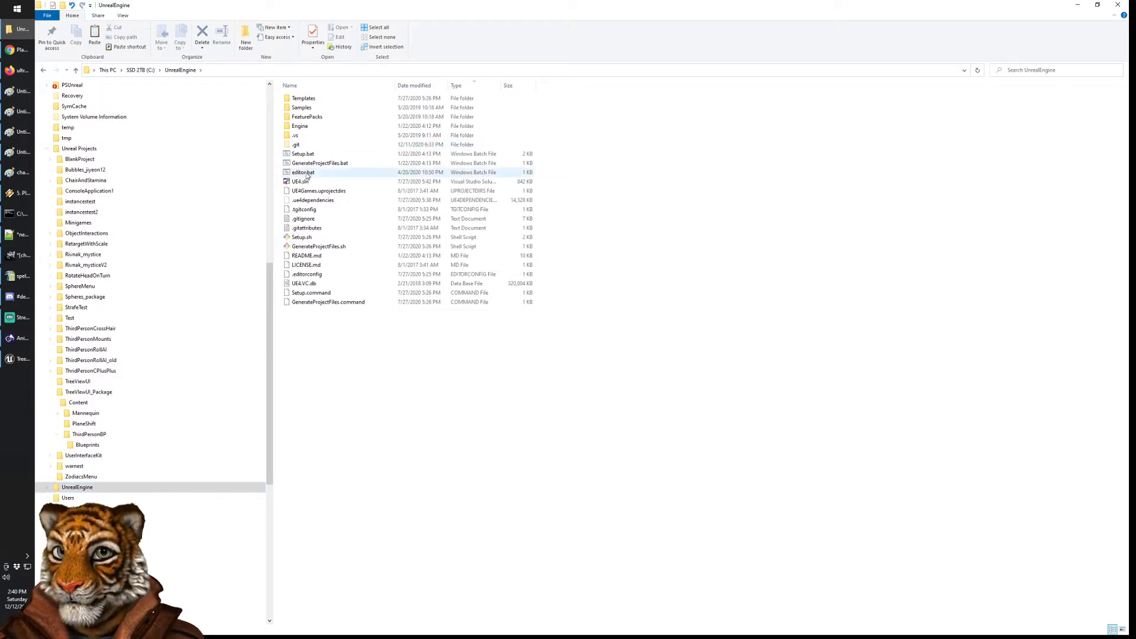
double_click(305, 173)
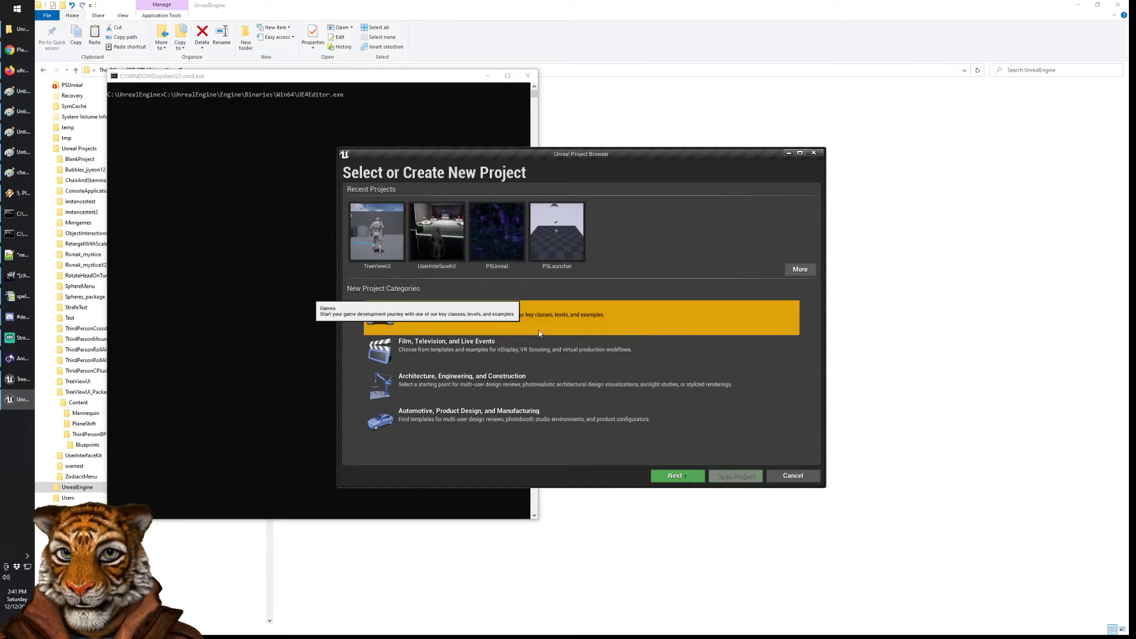
Step: Create a Games project from the Third Person template named TreeViewUI2 in C:\Unreal Projects, and start a test play
left_click(677, 475)
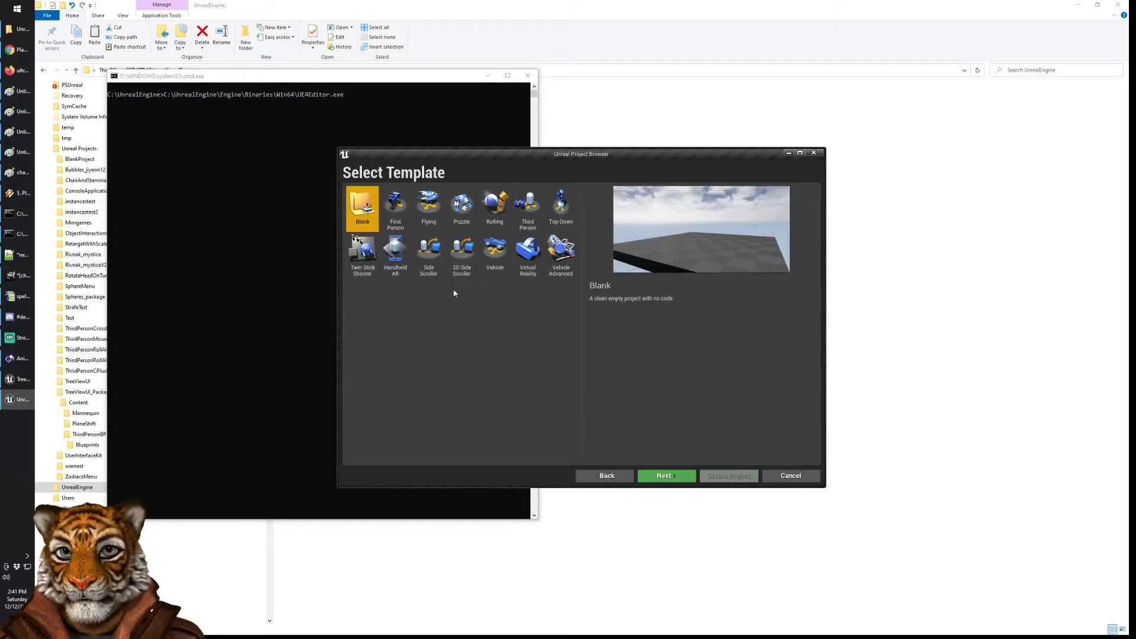
left_click(529, 219)
left_click(677, 476)
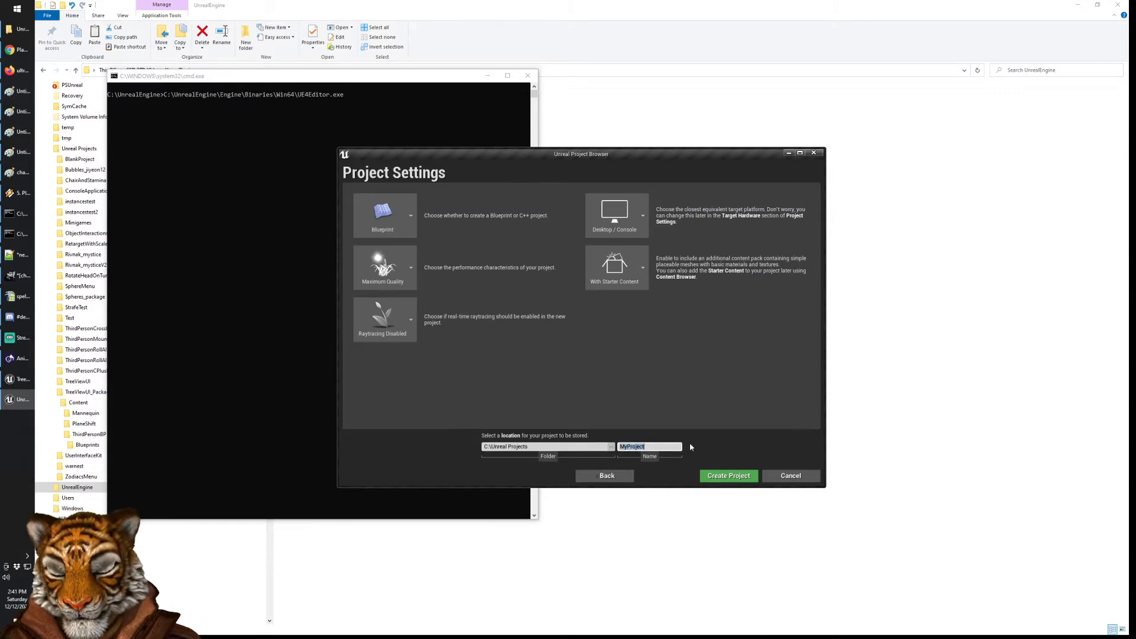
type("TreeVew")
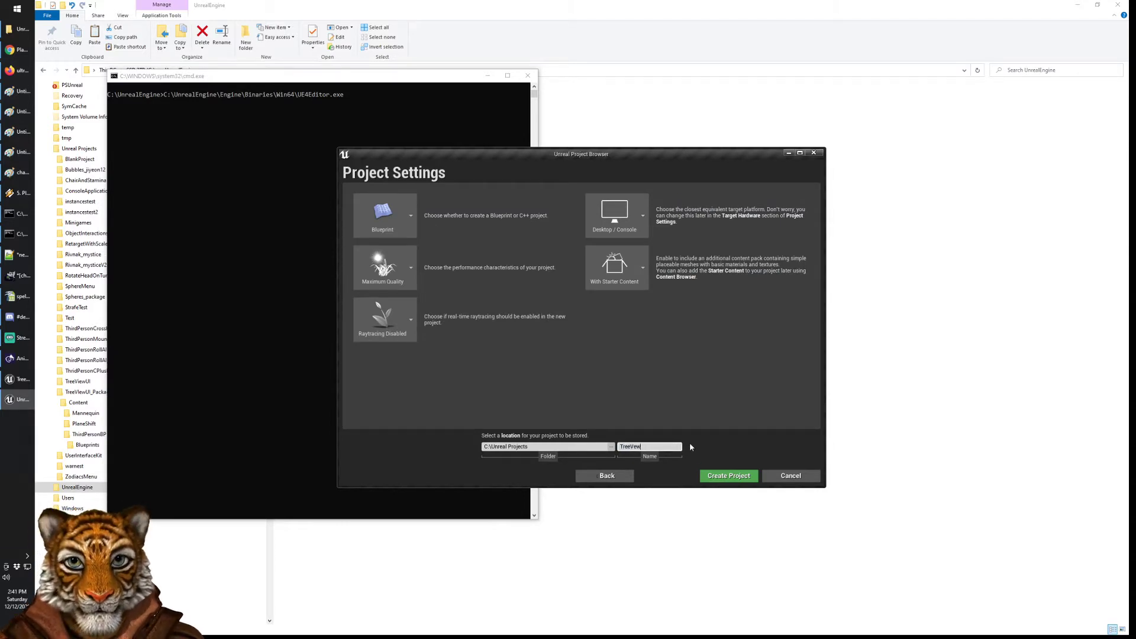
key("BackSpace")
key("BackSpace")
type("iewUI2")
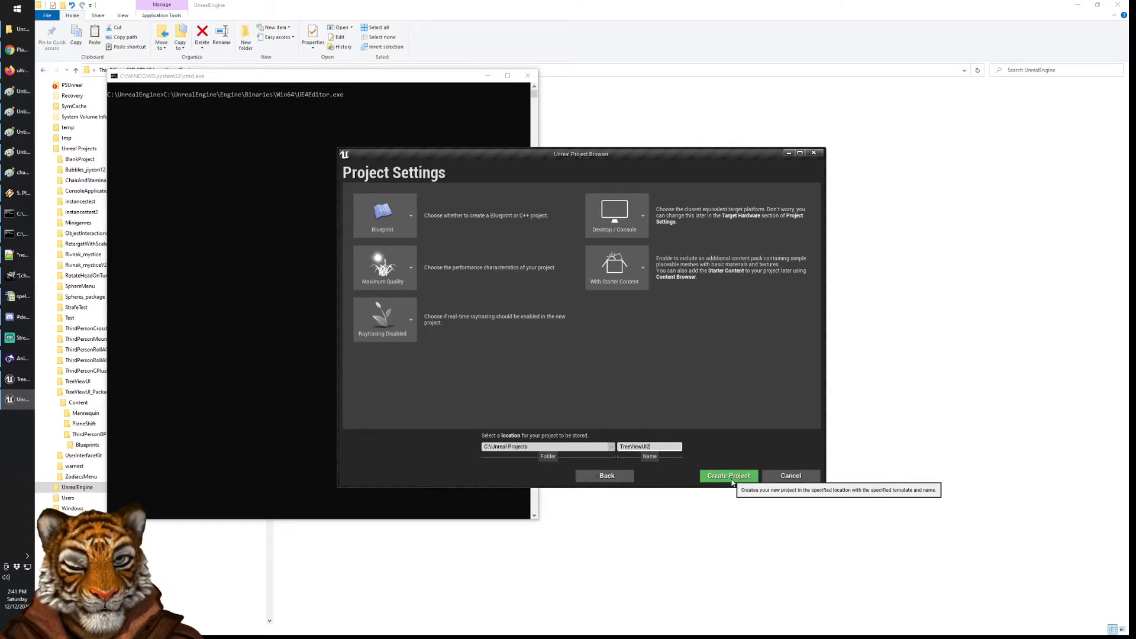
left_click(731, 479)
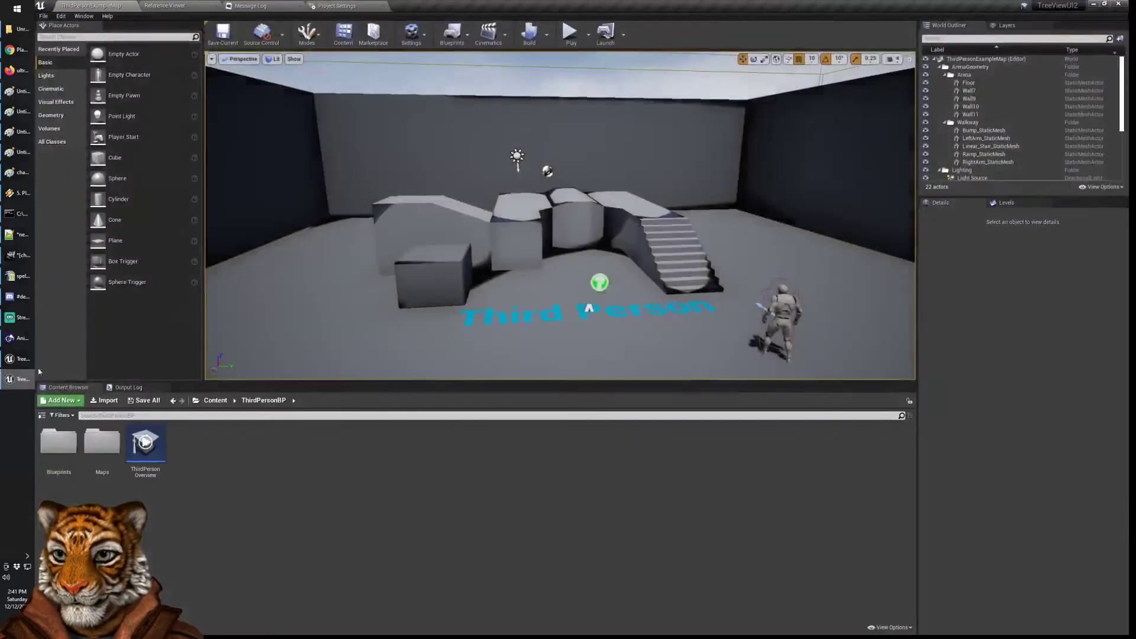
left_click(571, 35)
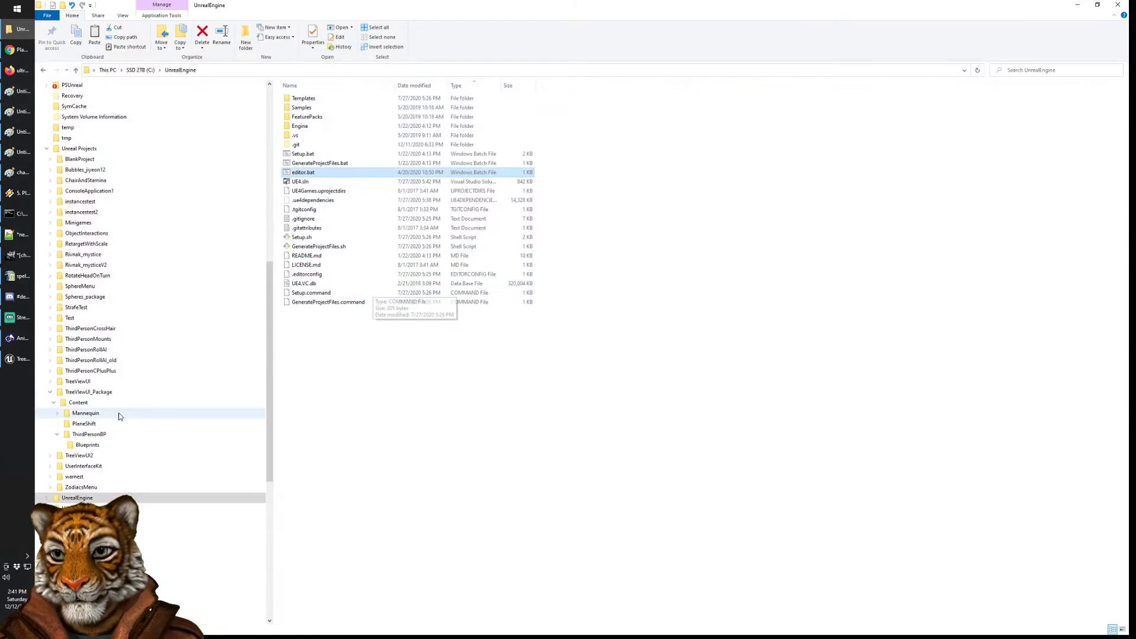
Step: Copy the Mannequin, PlaneShift and ThirdPersonBP folders from the Content folder of TreeViewUI_Package
left_click(88, 456)
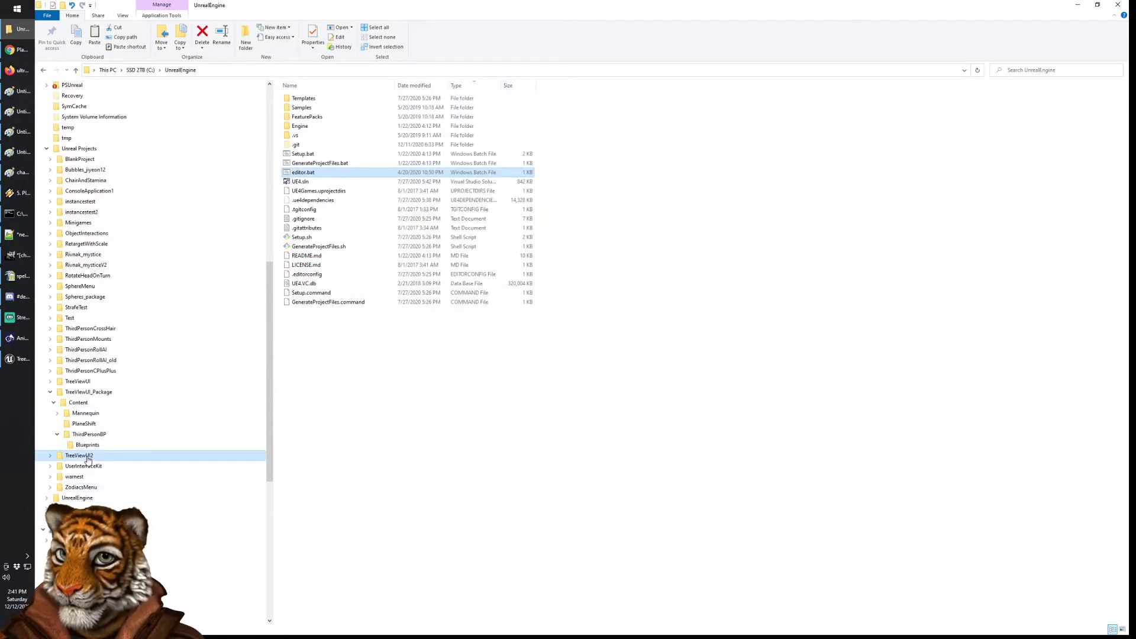
left_click(95, 391)
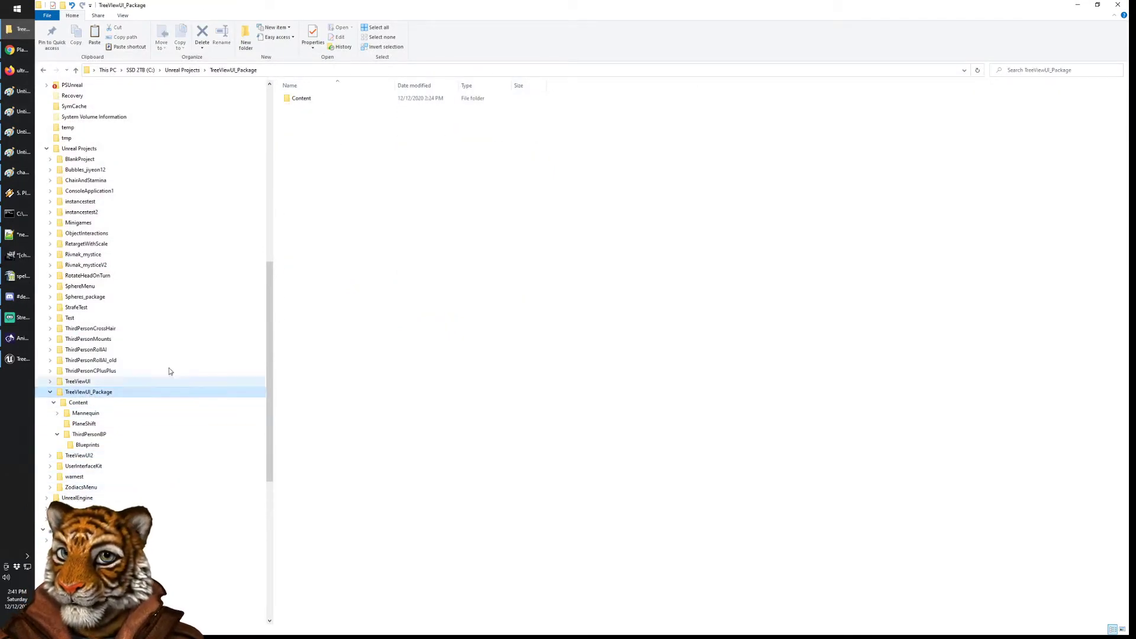
double_click(308, 100)
left_click_drag(390, 178, 275, 94)
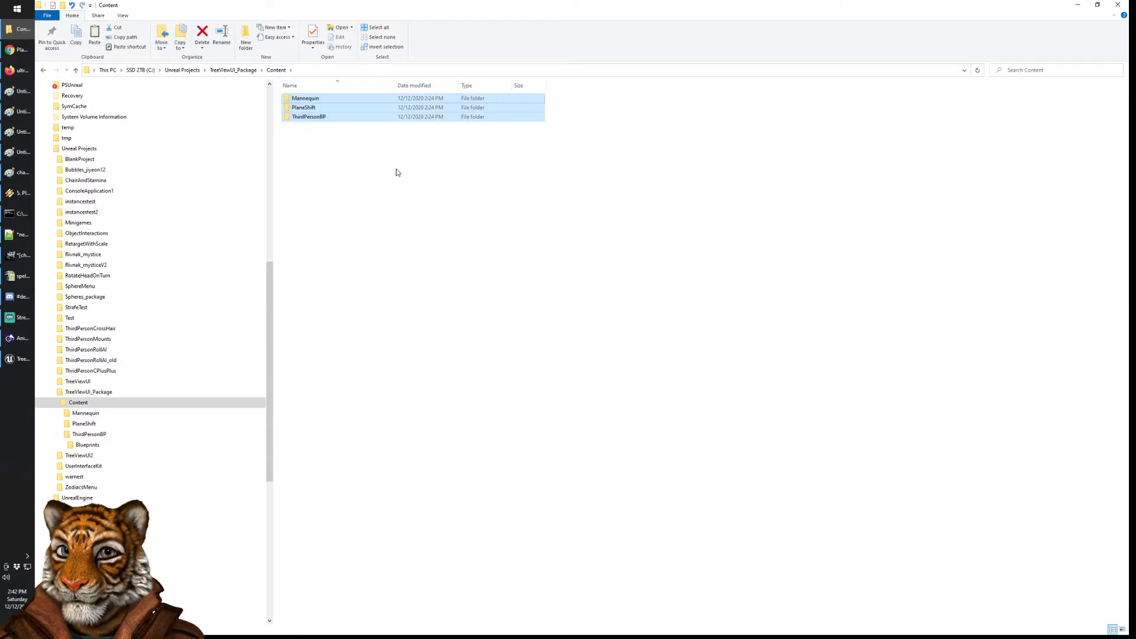
left_click(392, 223)
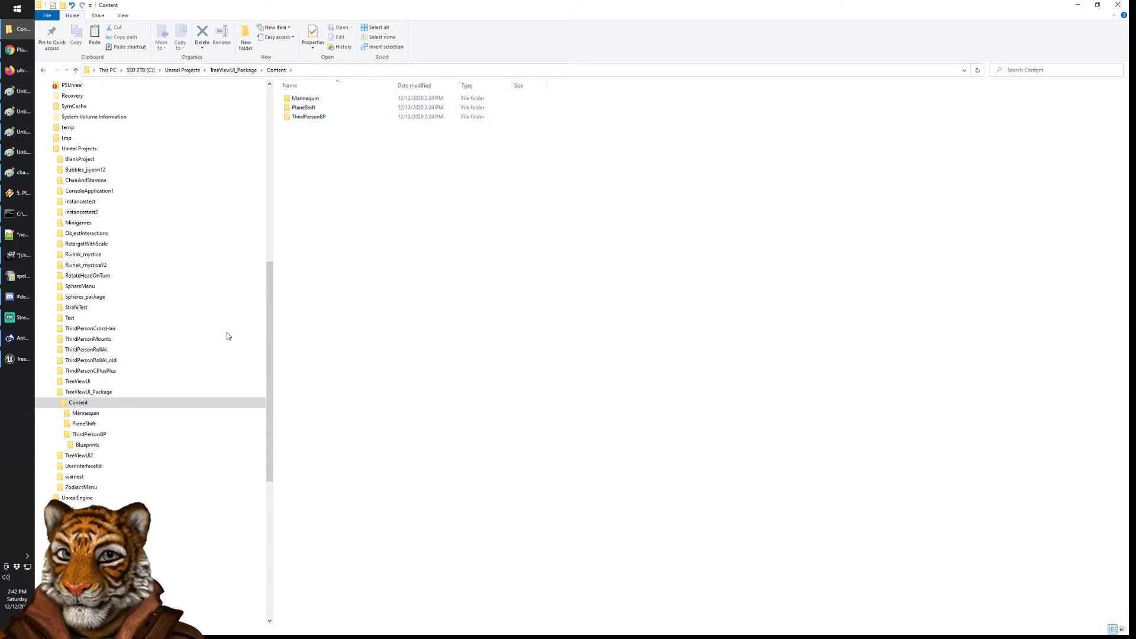
Step: Paste the copied package folders into the Content folder of TreeViewUI2, replacing the files with the same names
left_click(83, 455)
left_click(312, 108)
double_click(312, 108)
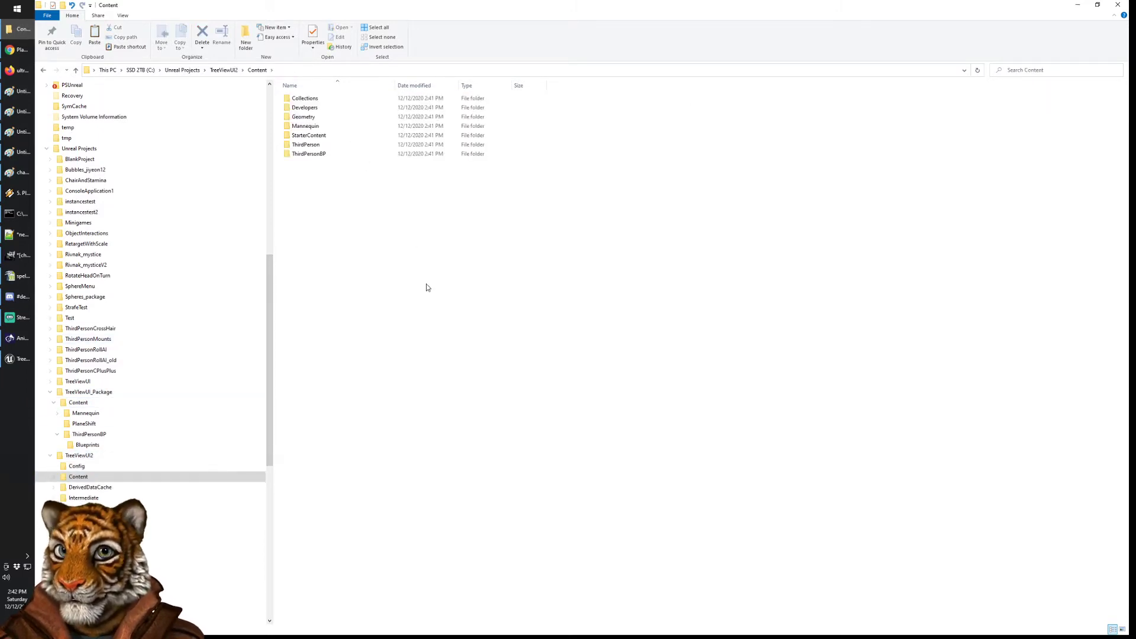
key("ctrl+v")
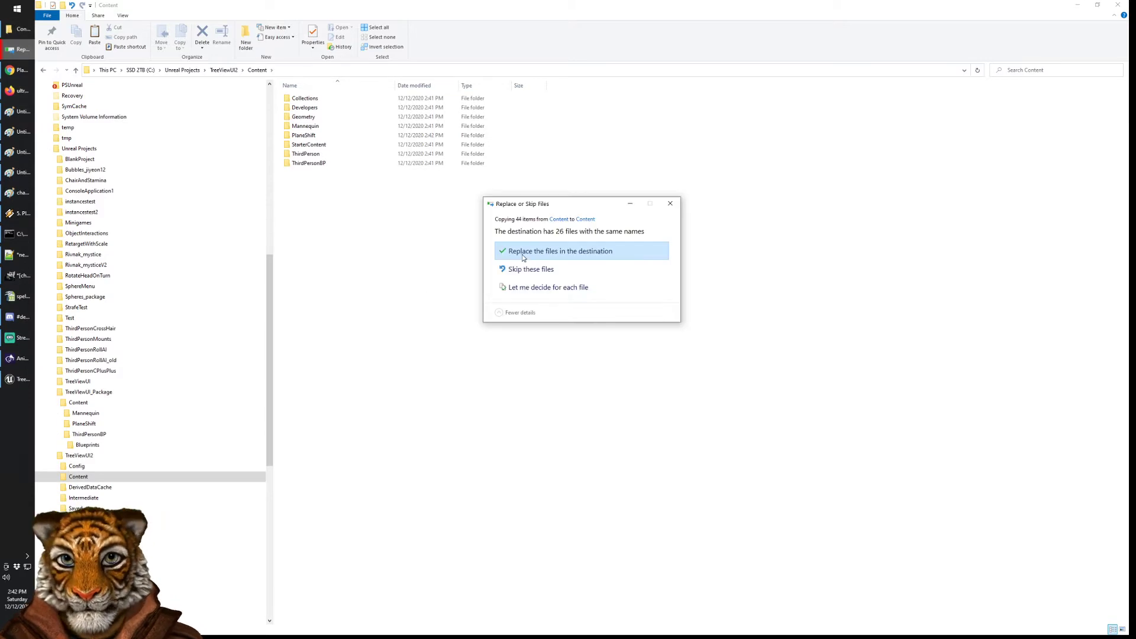
left_click(523, 251)
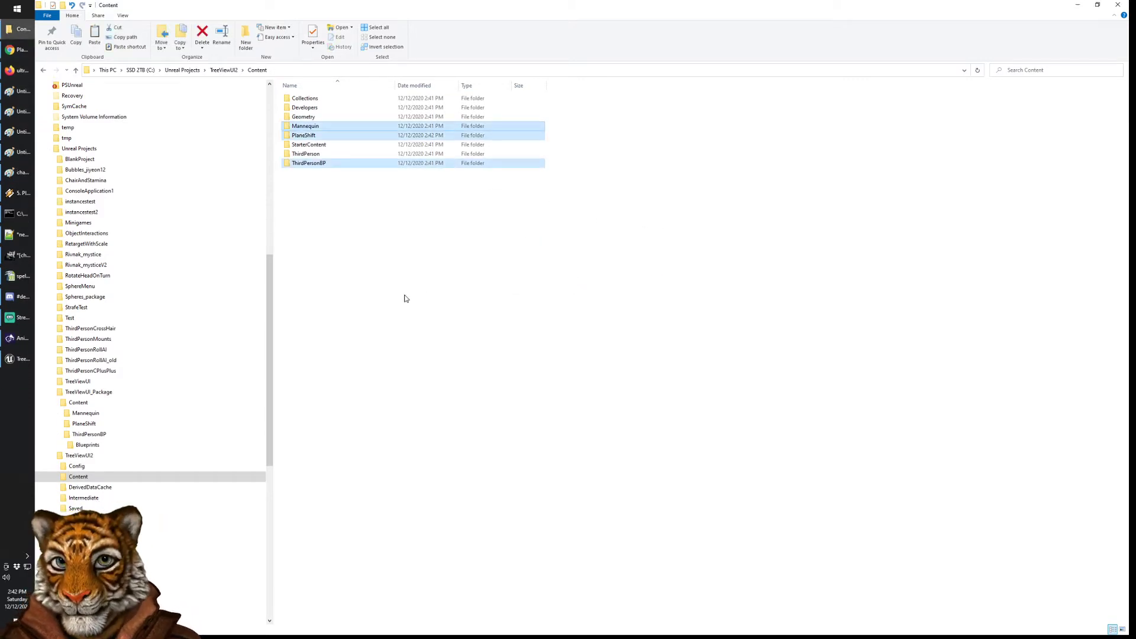
left_click(417, 325)
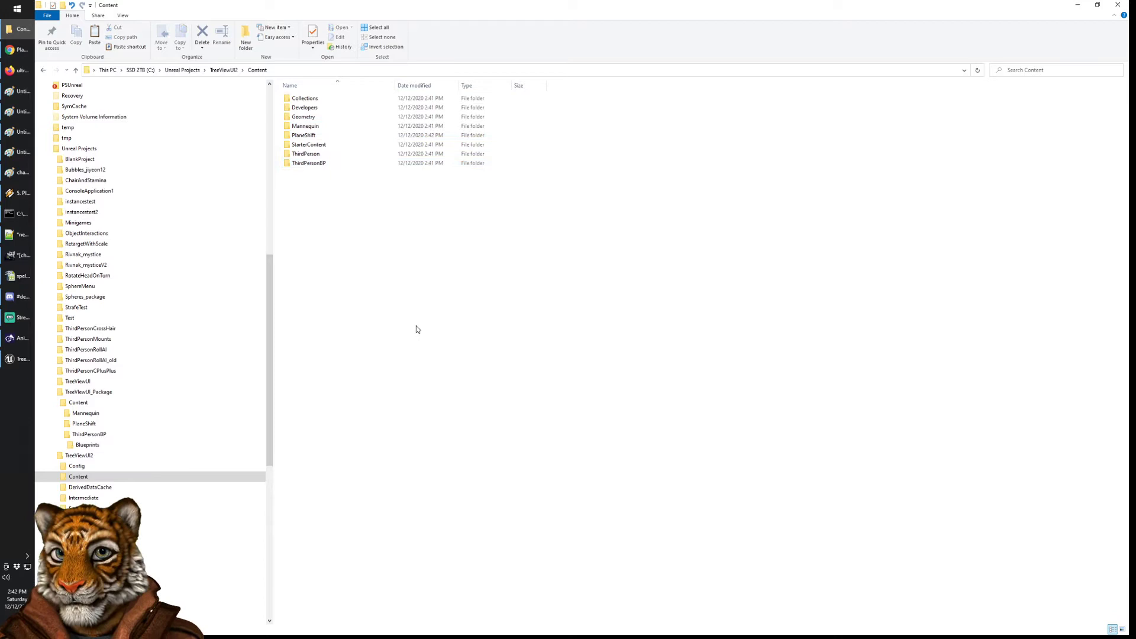
Step: Open TreeViewUI2.uproject from the TreeViewUI2 project folder
left_click(84, 458)
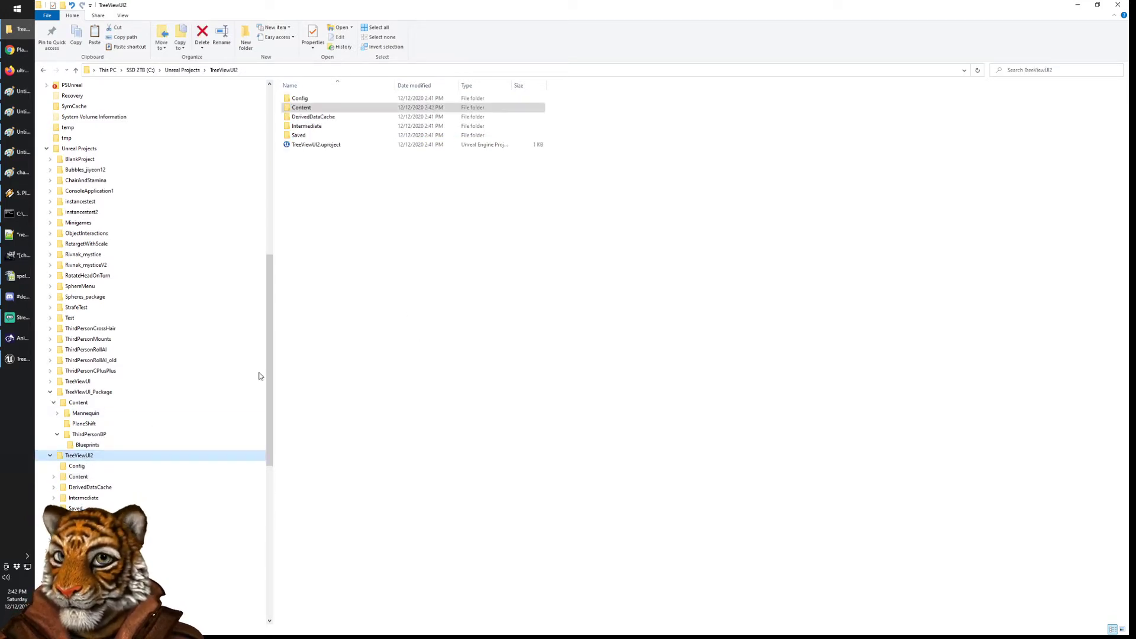
left_click(316, 147)
double_click(316, 148)
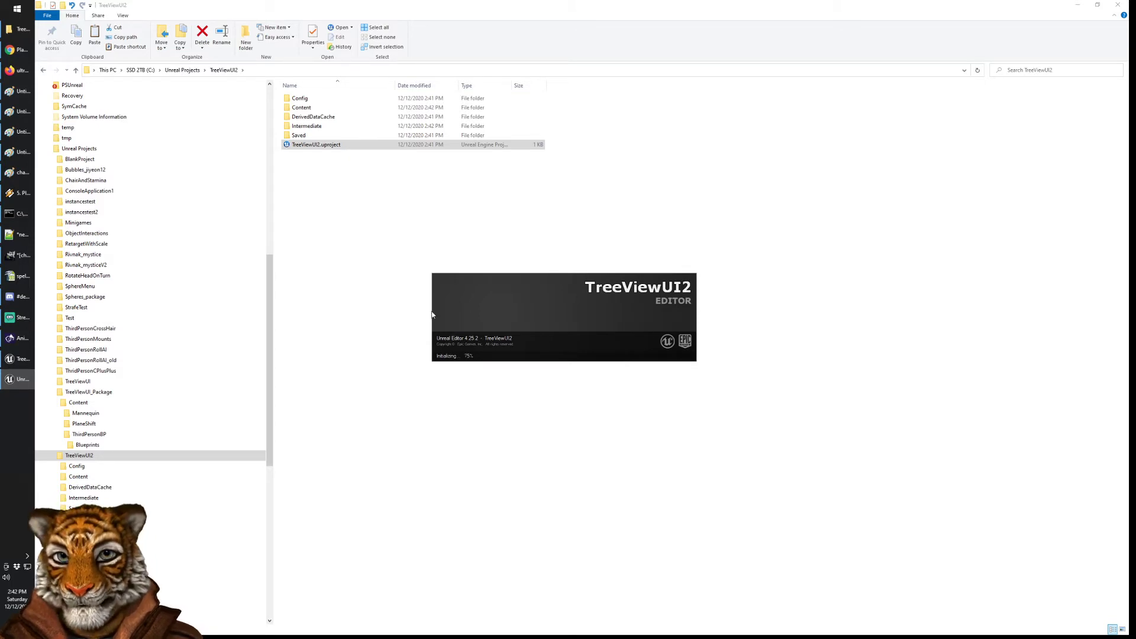
Step: Switch to spells.csv in OpenOffice Calc, examine the Rowname and Spellname columns, and widen the Spellname column to fit its longest name
left_click(18, 276)
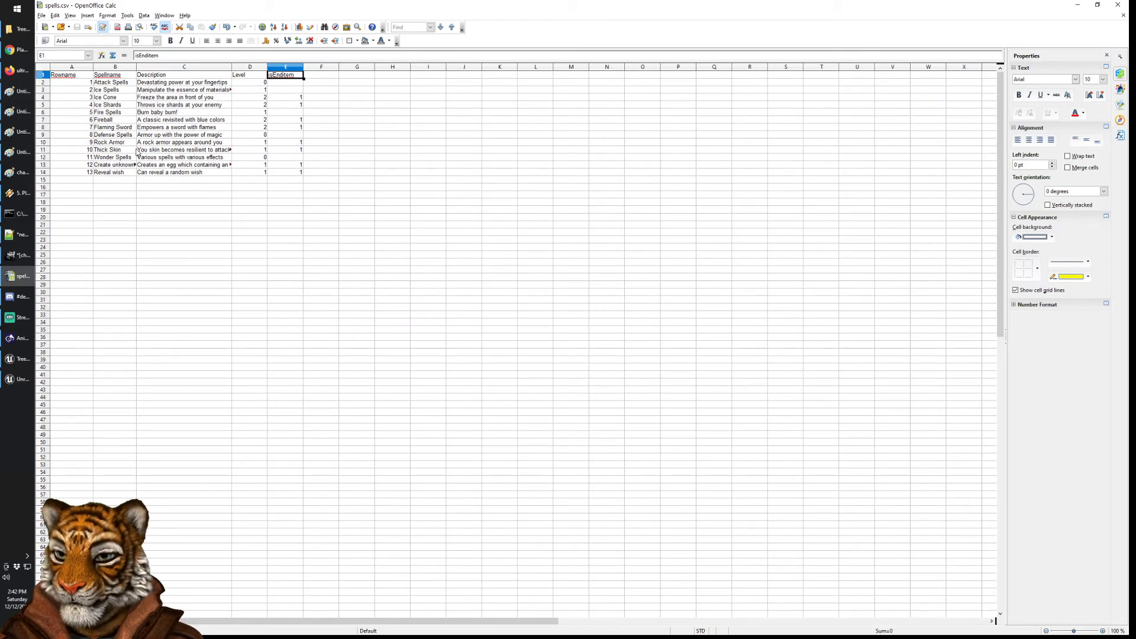
scroll(257, 192, "up", 3, "ctrl")
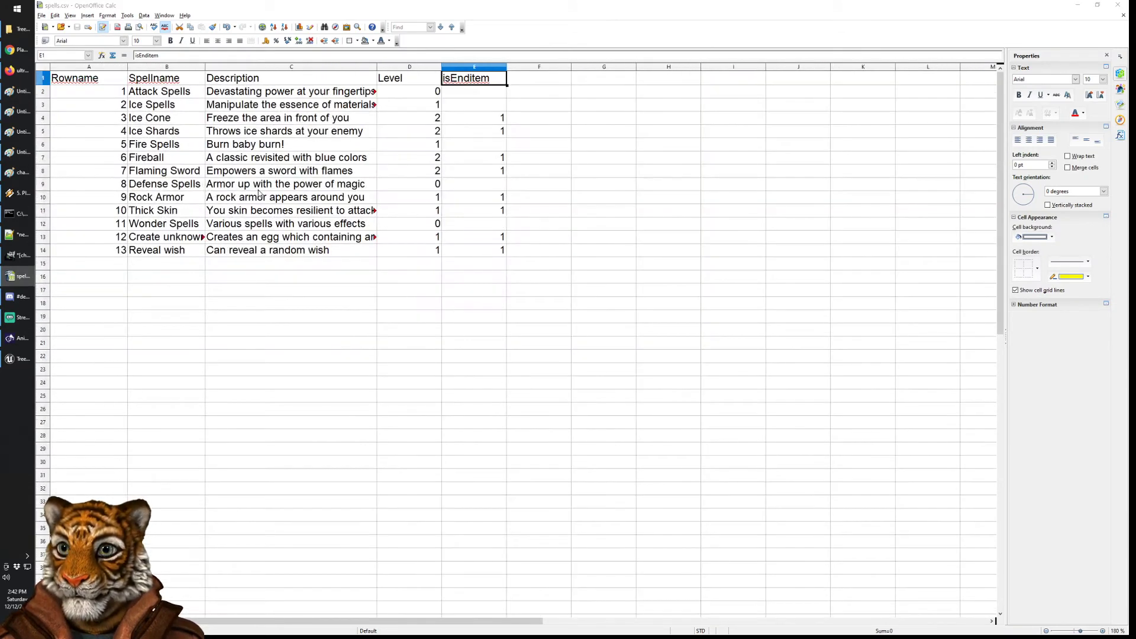
left_click(106, 95)
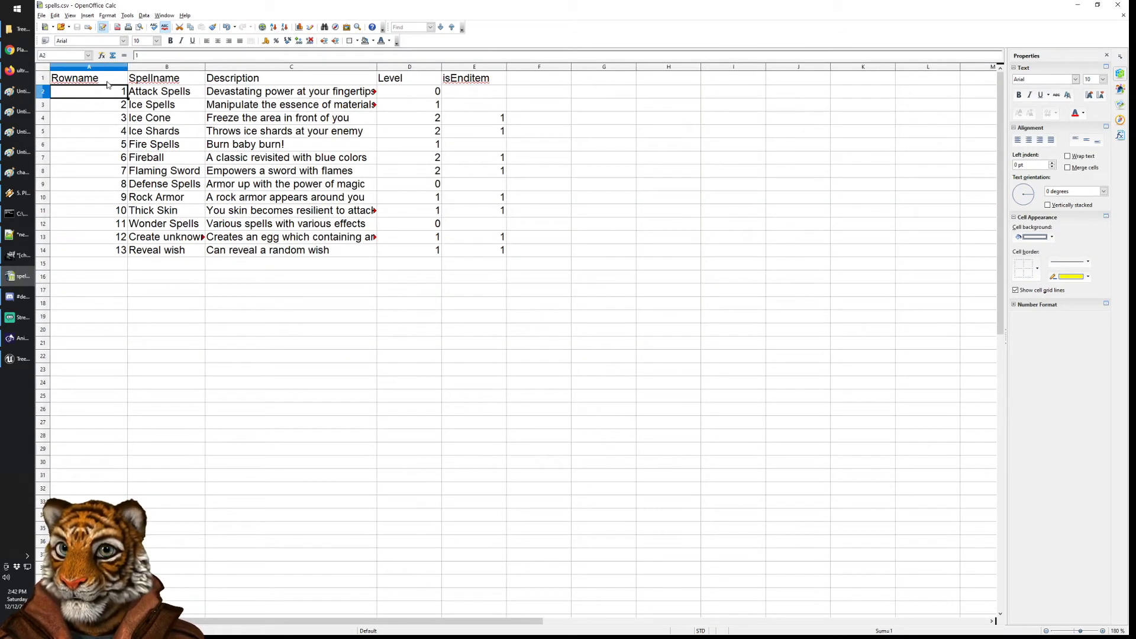
key("alt+Tab")
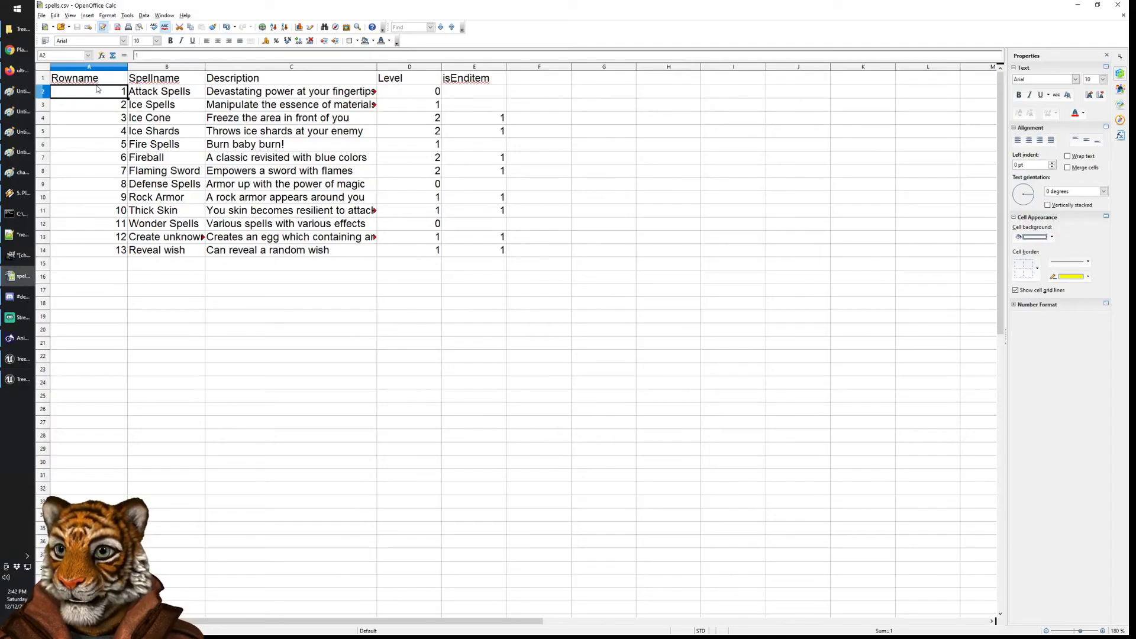
left_click(112, 82)
left_click(117, 101)
left_click_drag(116, 100, 108, 254)
left_click_drag(185, 81, 179, 254)
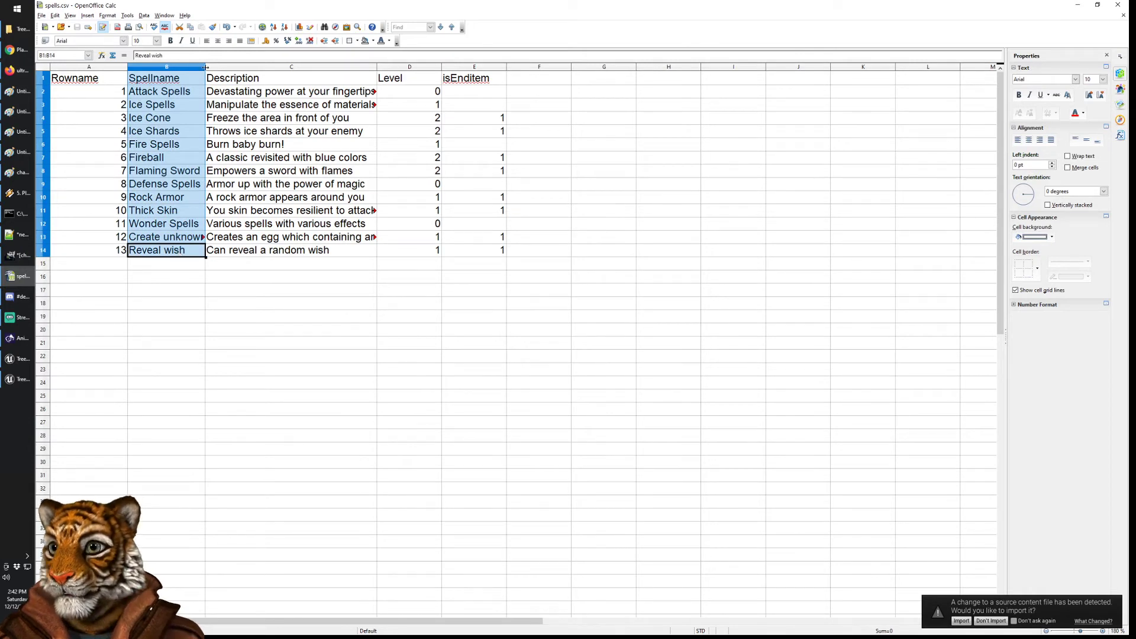
left_click_drag(205, 67, 228, 67)
left_click(195, 116)
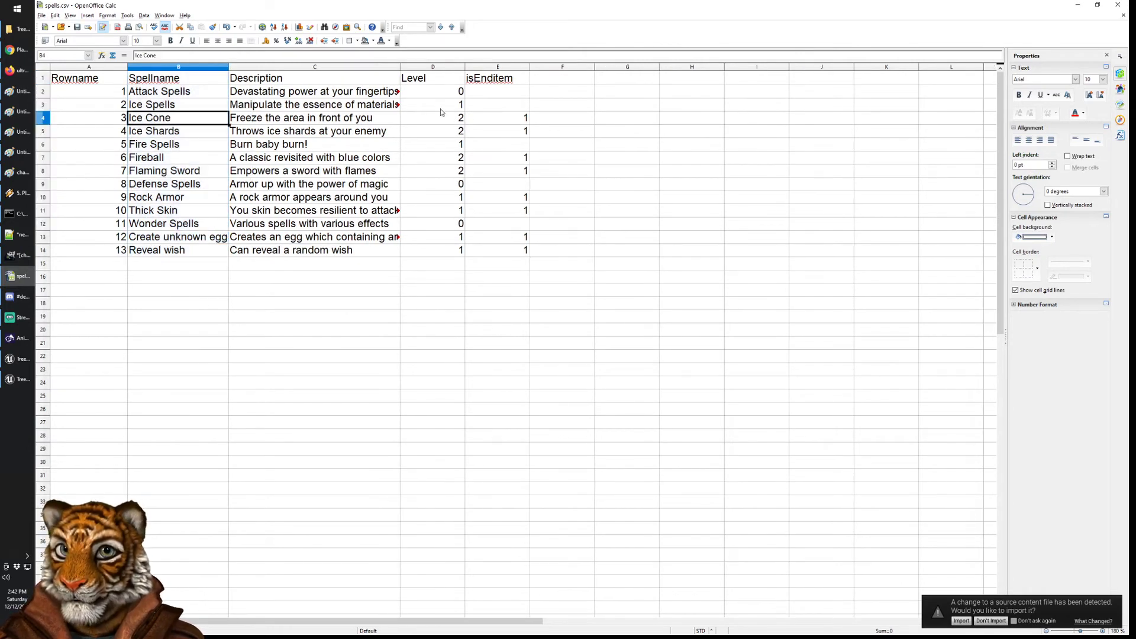
Step: Examine the Level column, comparing the values of the top-level spell groups, Ice Spells and Ice Cone
left_click_drag(435, 93, 435, 253)
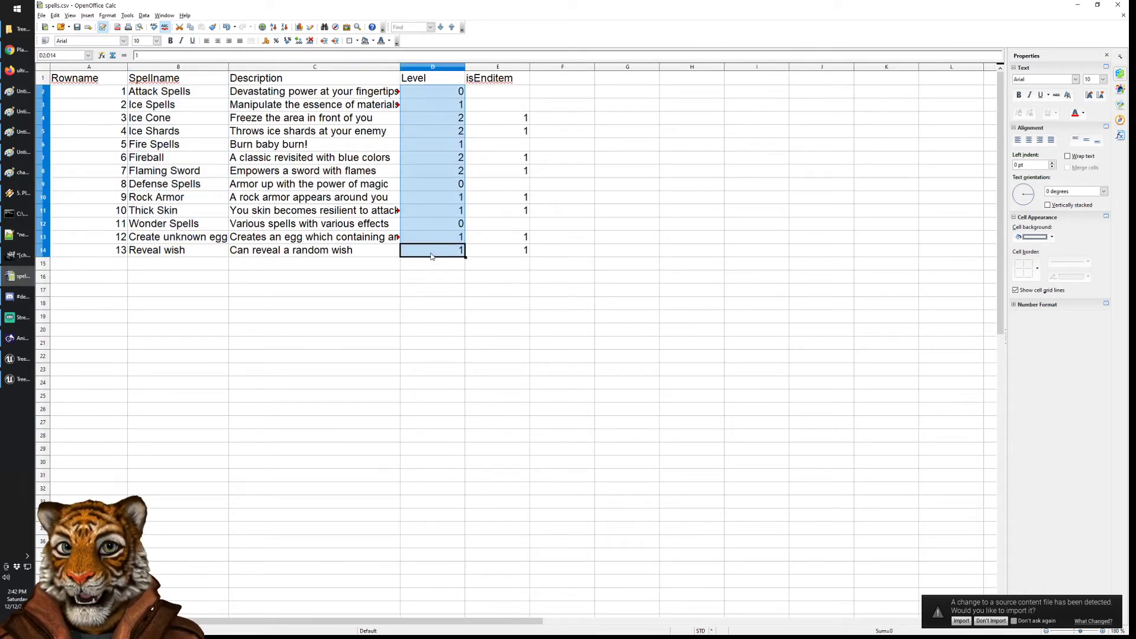
left_click(446, 95)
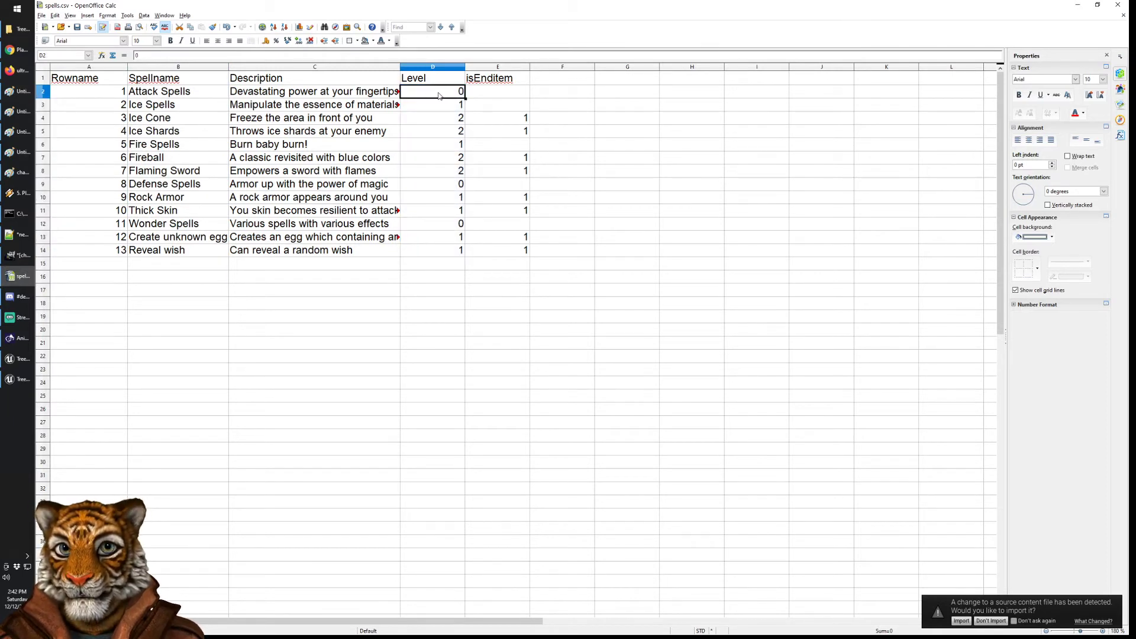
left_click(449, 181)
left_click(458, 223)
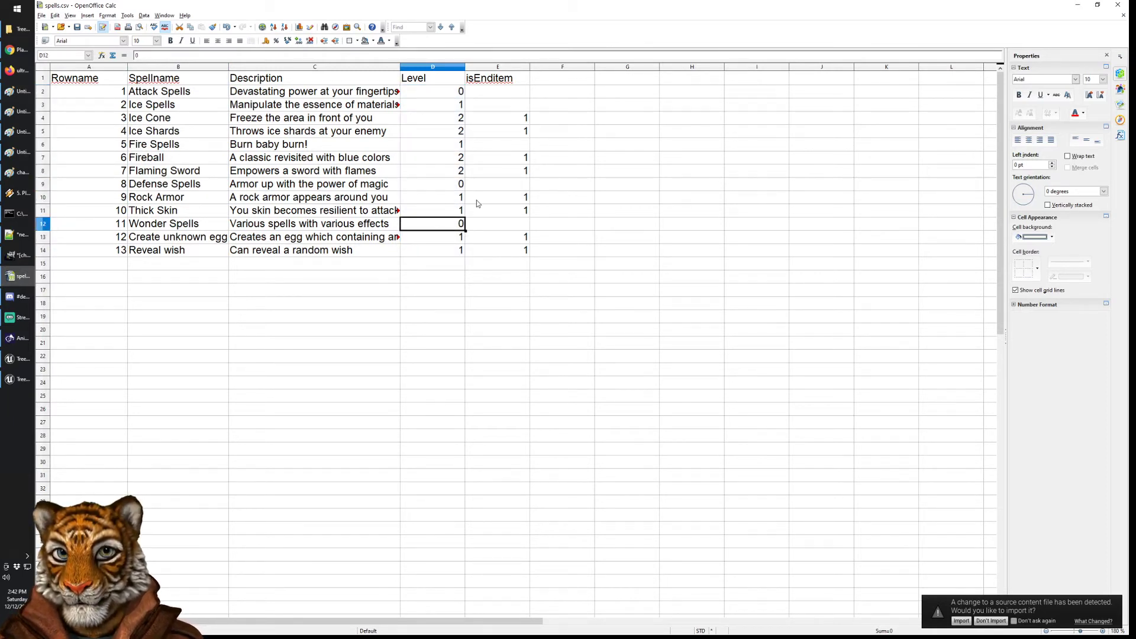
left_click(459, 109)
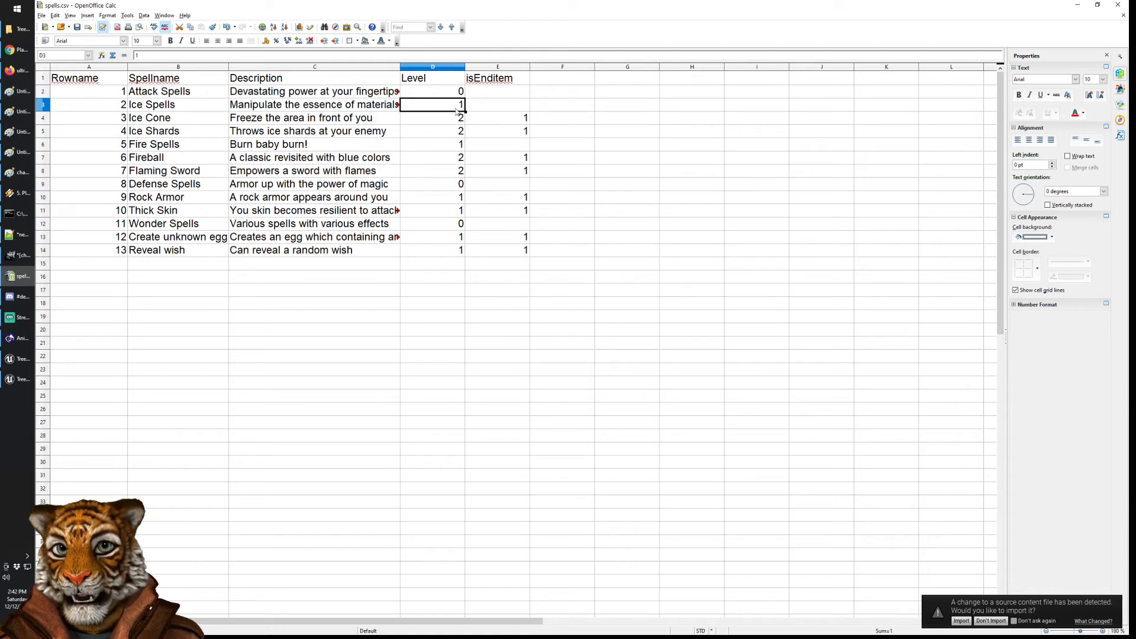
left_click(458, 122)
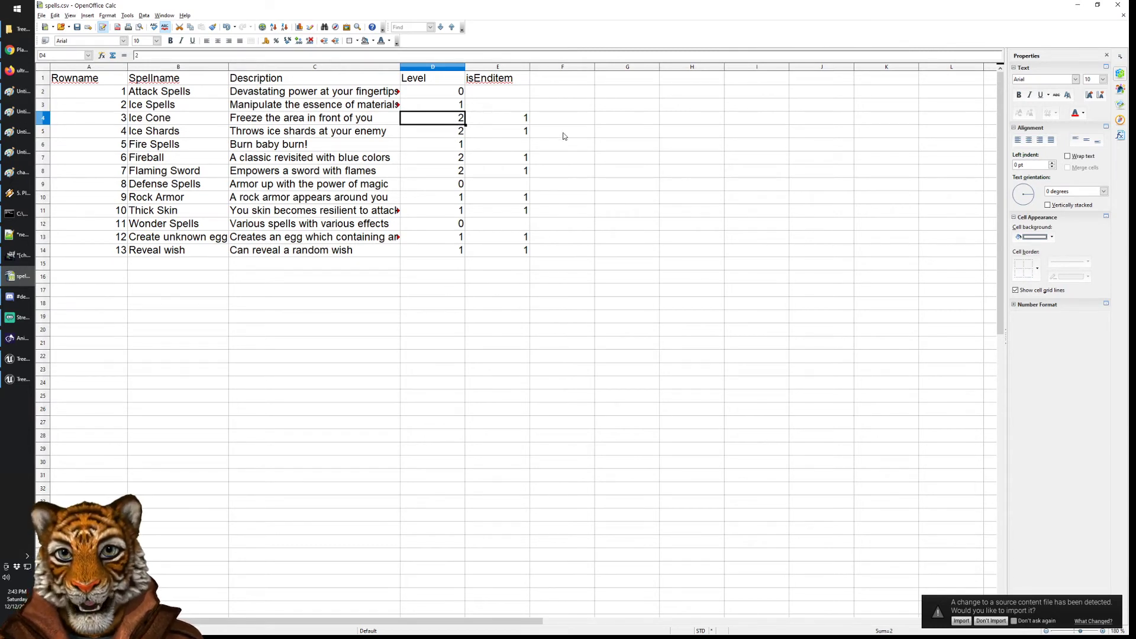
Step: Check the isEnditem values of the Ice Cone and Ice Shards rows
left_click(512, 120)
left_click(506, 133)
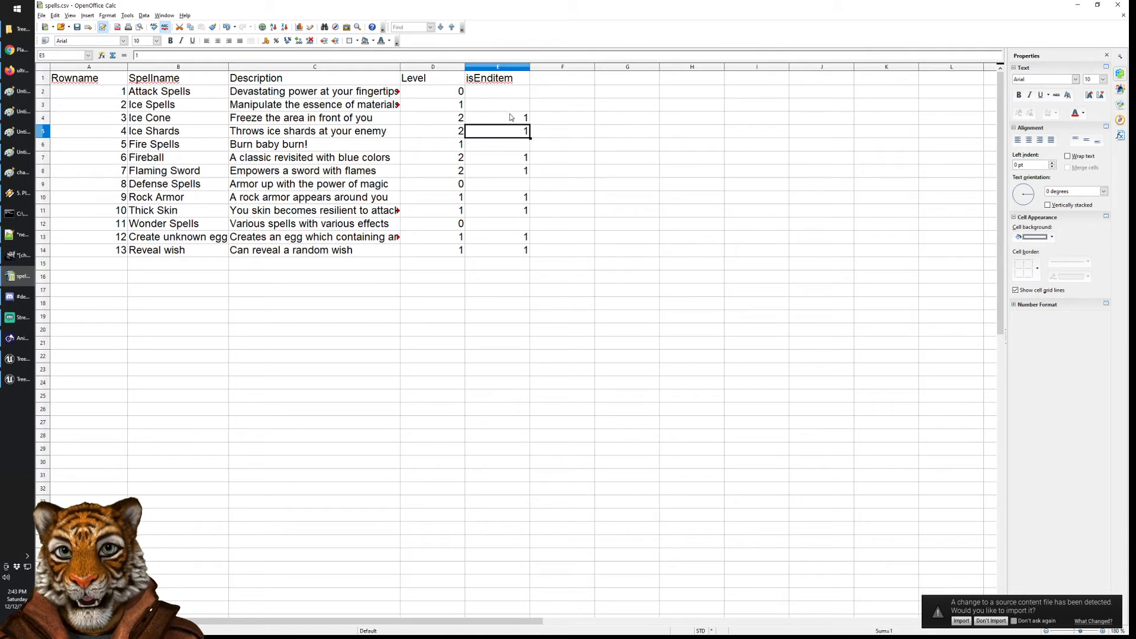
left_click(507, 121)
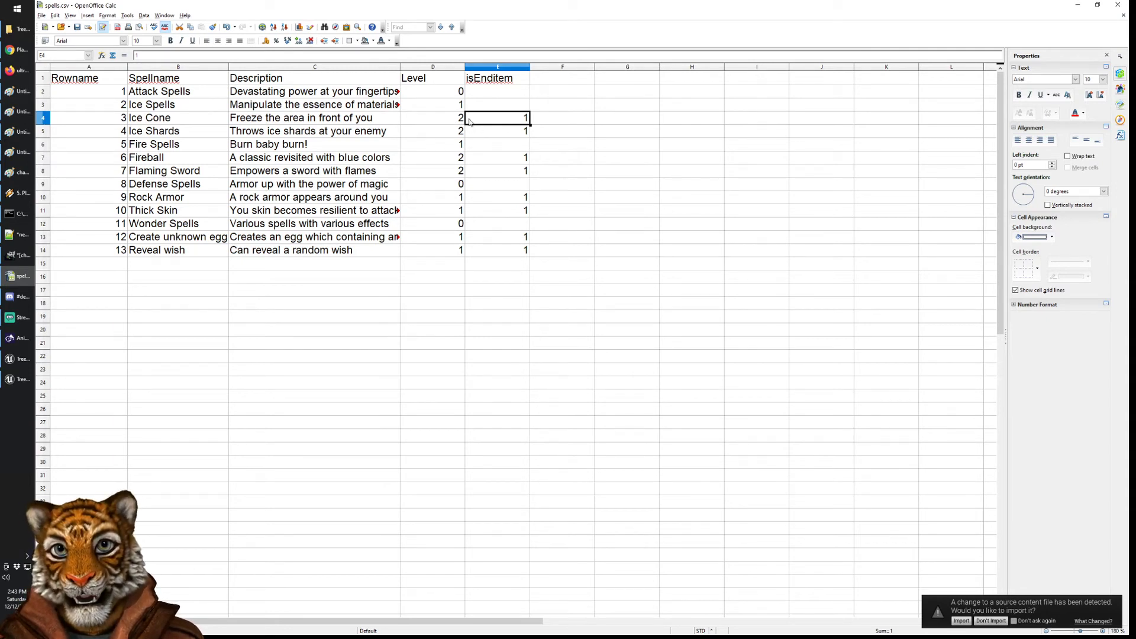
left_click(506, 130)
left_click(506, 120)
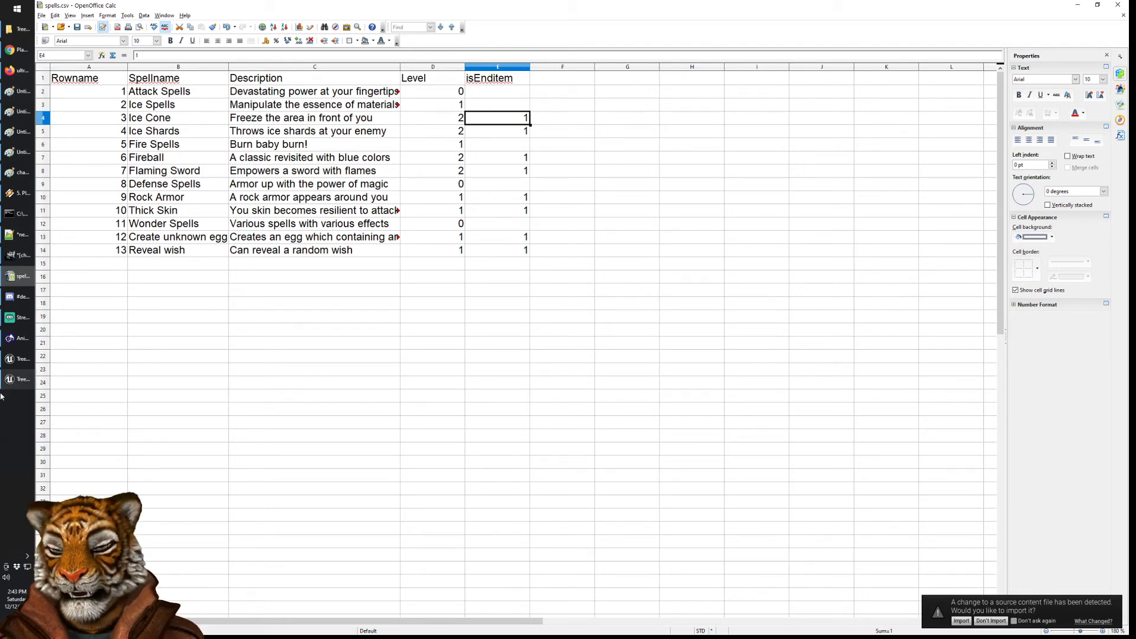
Step: Switch to the TreeViewUI2 Unreal Editor, show the content folder tree, and open the ThirdPersonCharacter blueprint from ThirdPersonBP/Blueprints
left_click(22, 381)
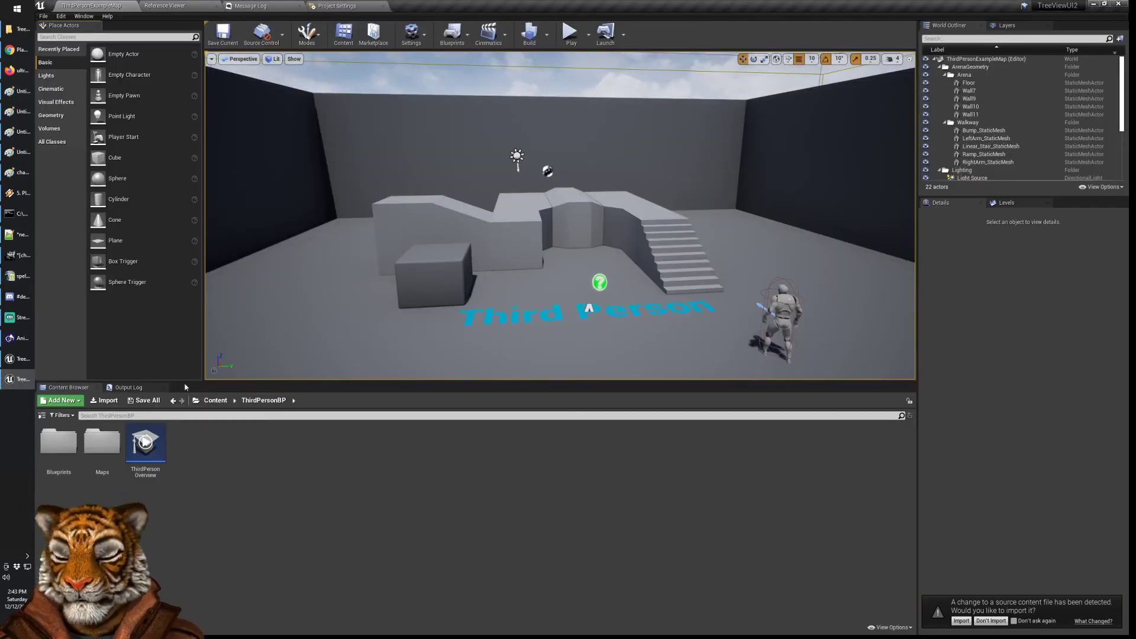
left_click(40, 416)
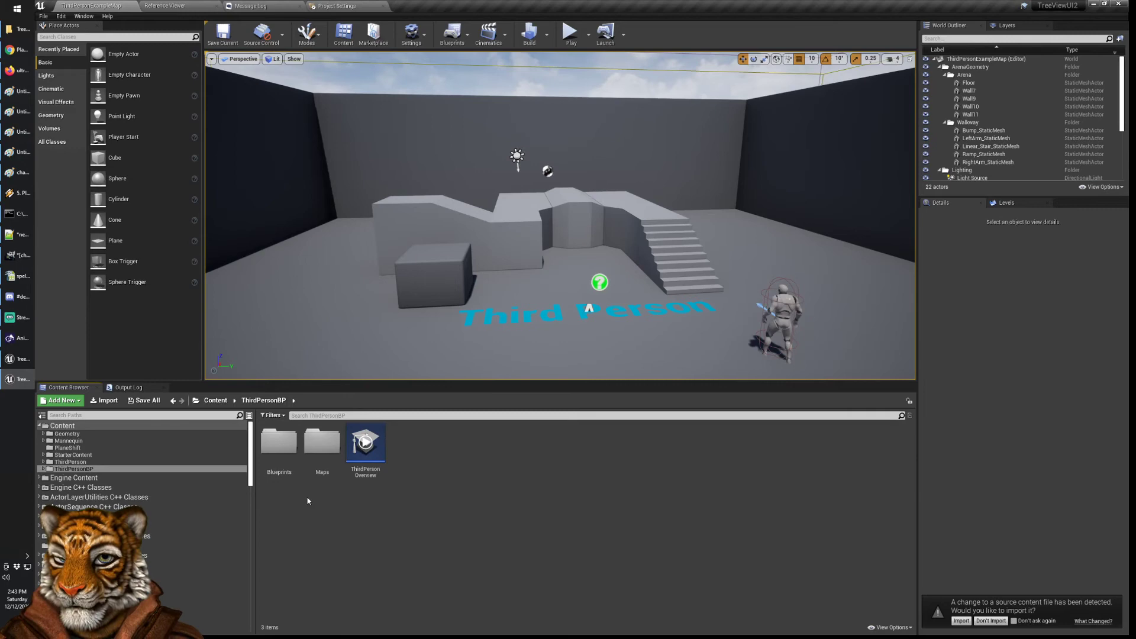
double_click(290, 460)
double_click(280, 444)
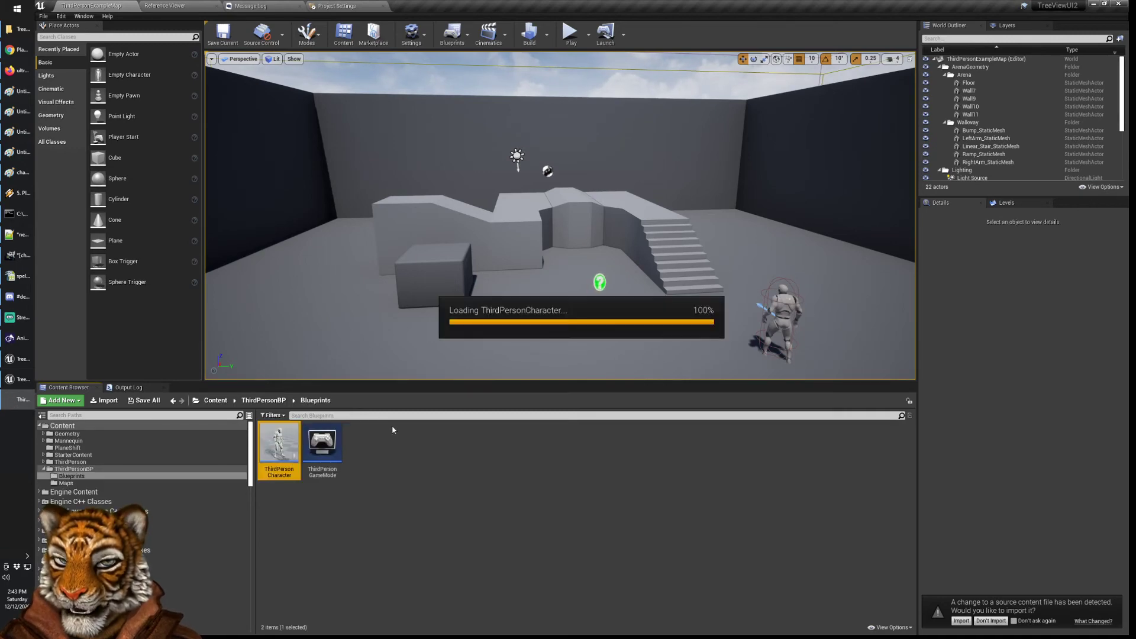
Step: Examine the event graph's "Open tree view UI enable mouse input" nodes from the T key event to Show Mouse Cursor, and close the blueprint
scroll(680, 186, "up", 3)
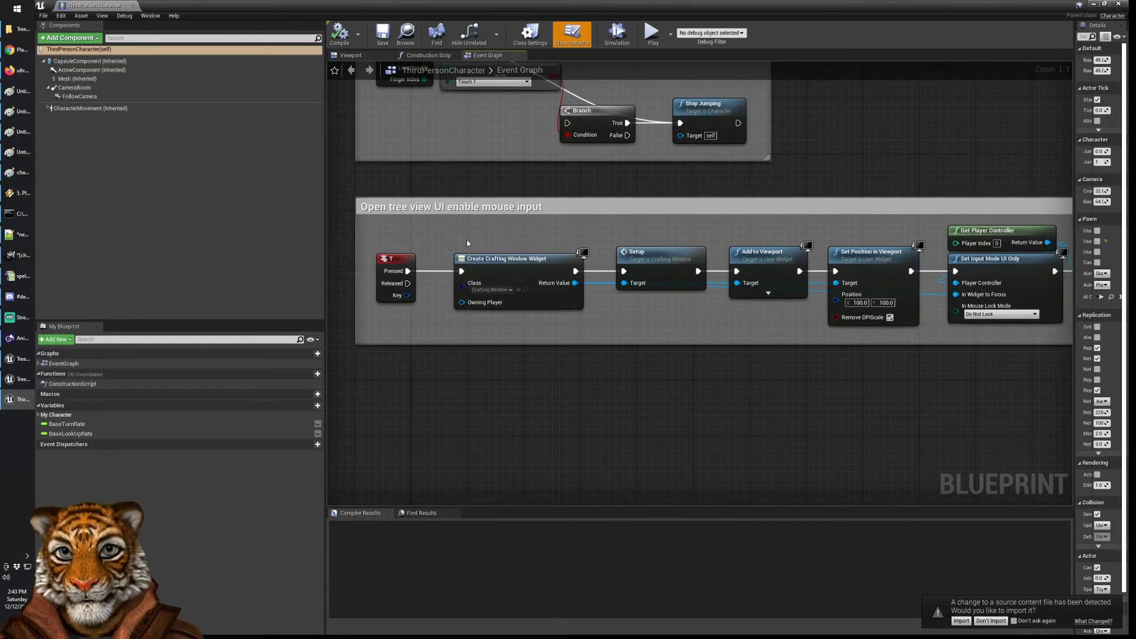
left_click(396, 258)
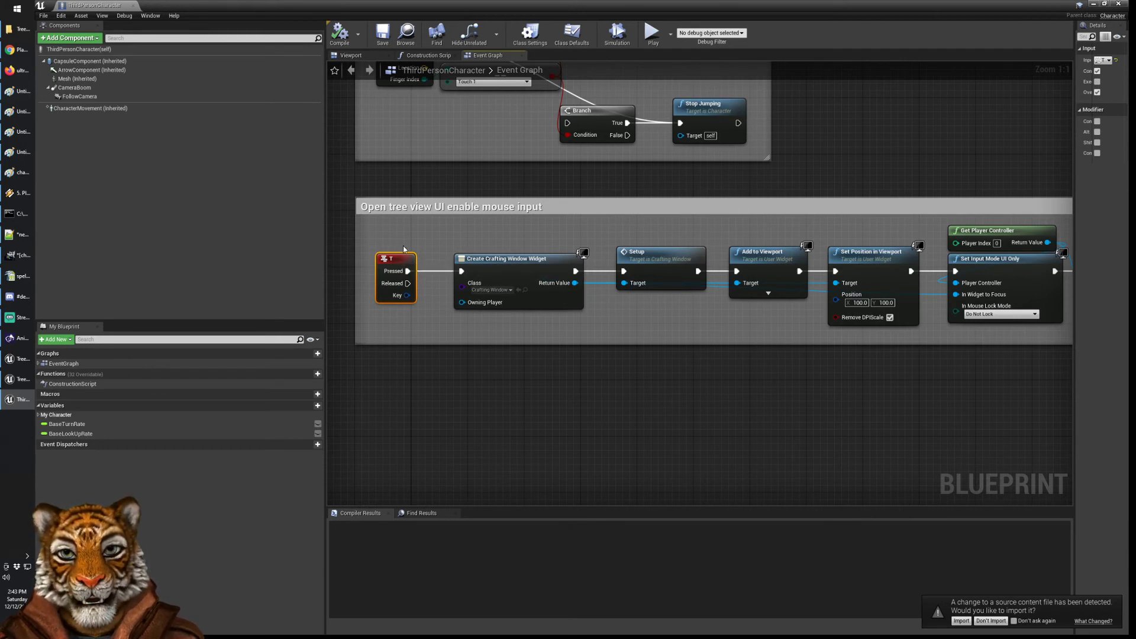
right_click_drag(536, 264, 672, 264)
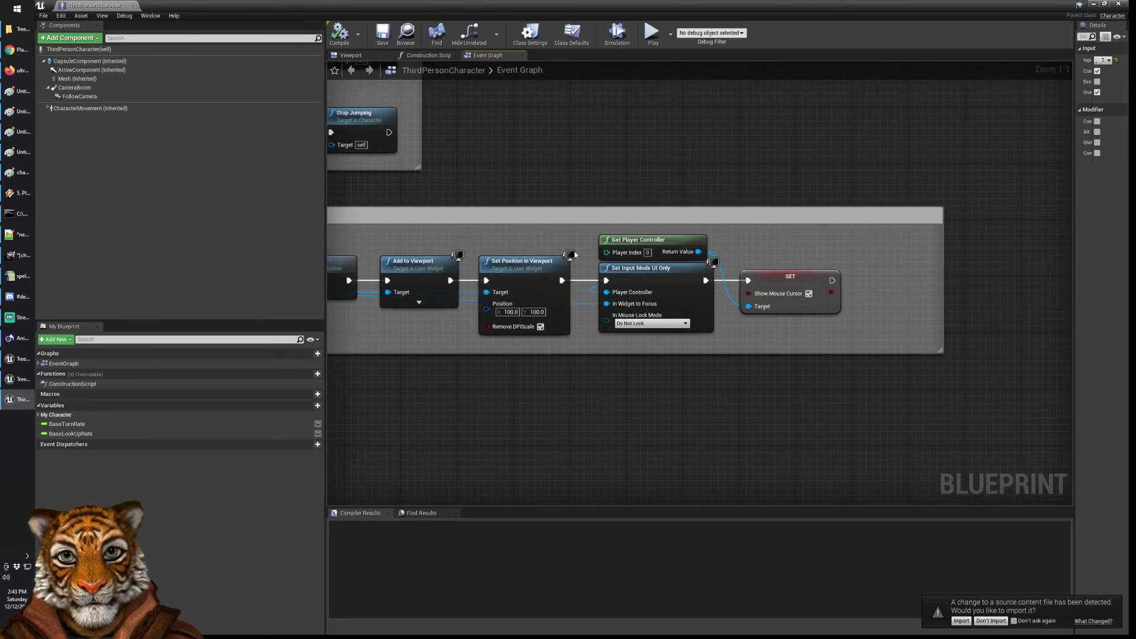
right_click_drag(732, 289, 665, 408)
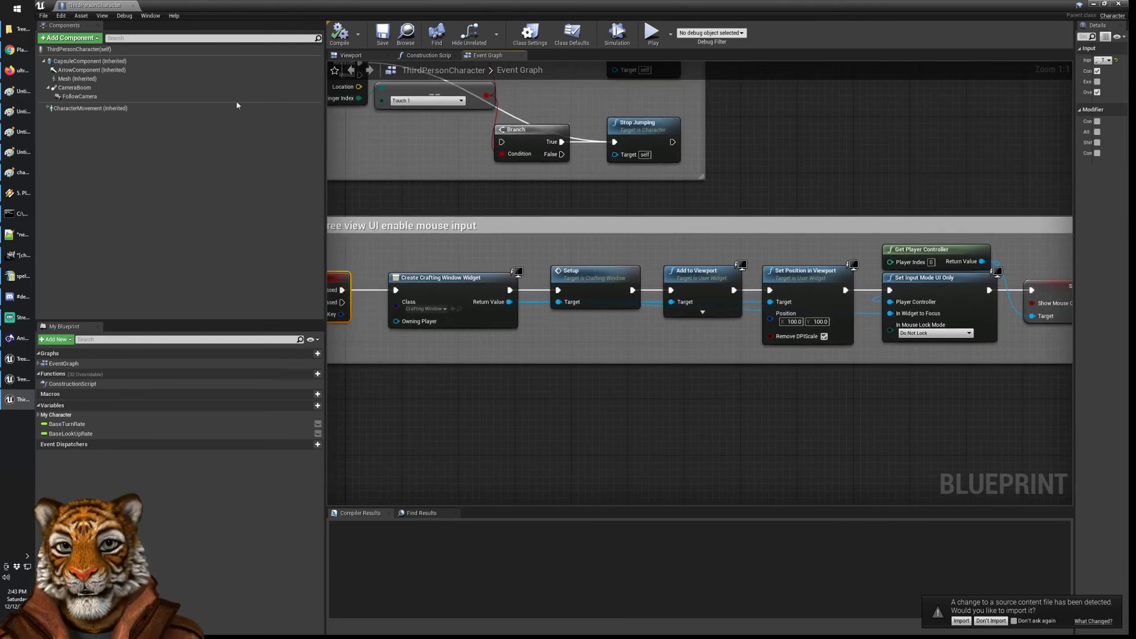
left_click(133, 5)
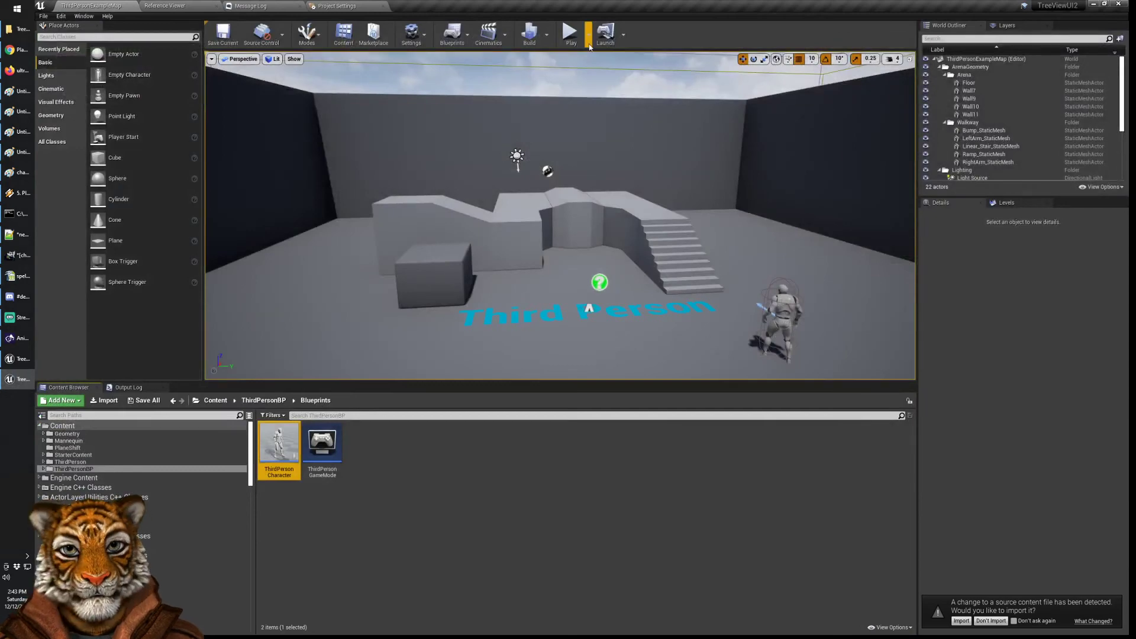
Step: Start a game preview of the level in a separate window and open the spell tree view UI
left_click(588, 45)
left_click(627, 78)
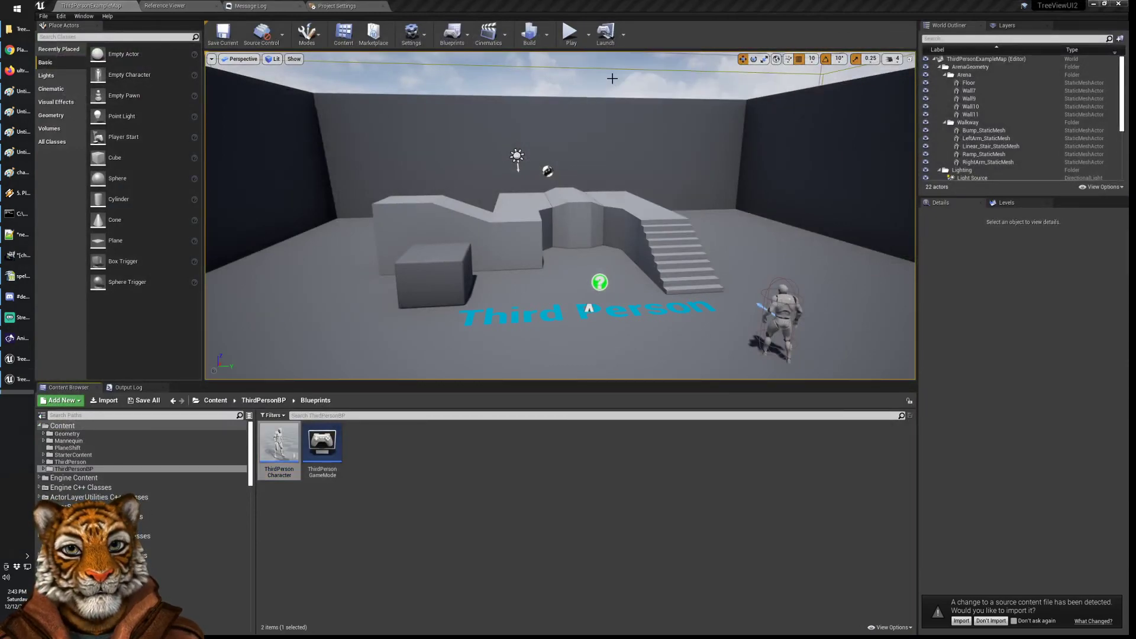
double_click(553, 165)
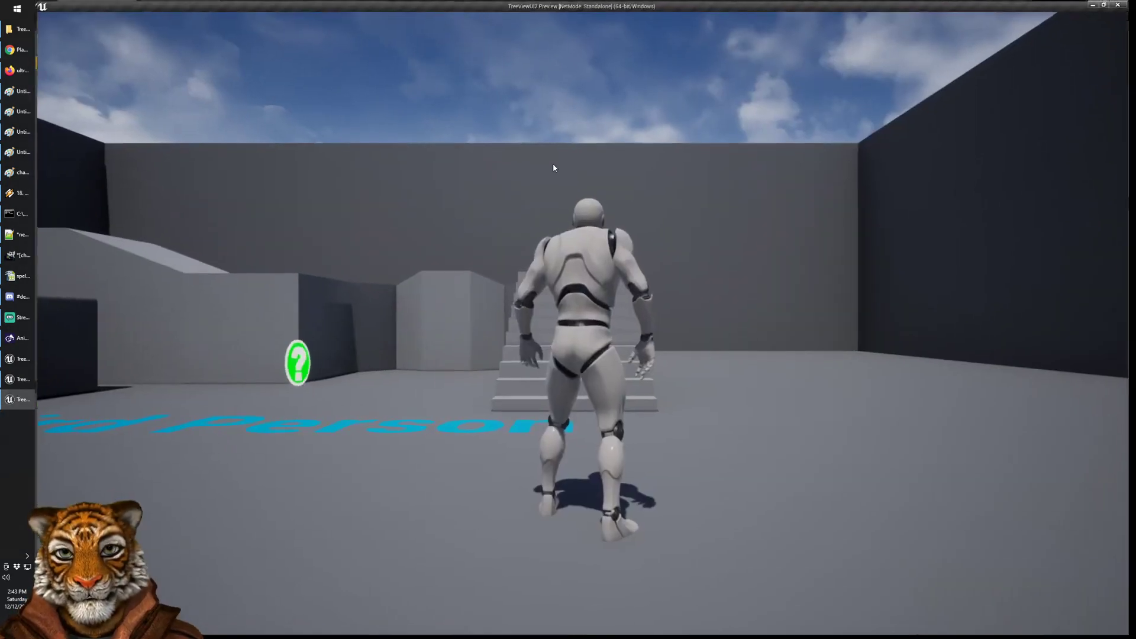
left_click(619, 244)
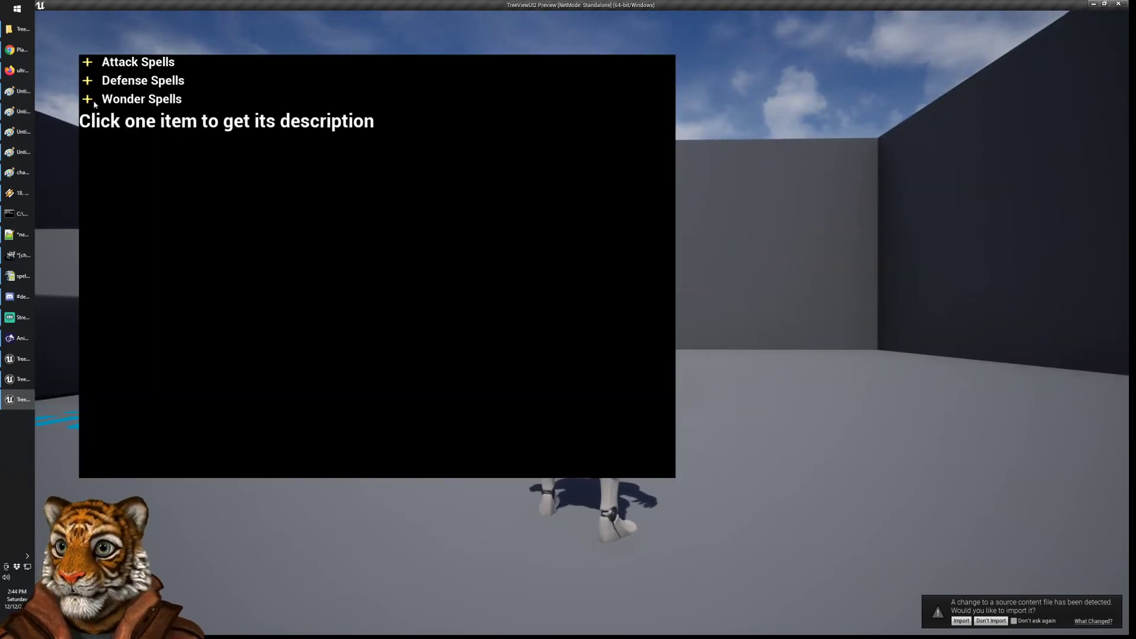
Step: Expand the Wonder Spells, Defense Spells and Attack Spells categories, including the Ice Spells and Fire Spells subcategories
left_click(87, 99)
left_click(88, 81)
left_click(88, 62)
left_click(111, 81)
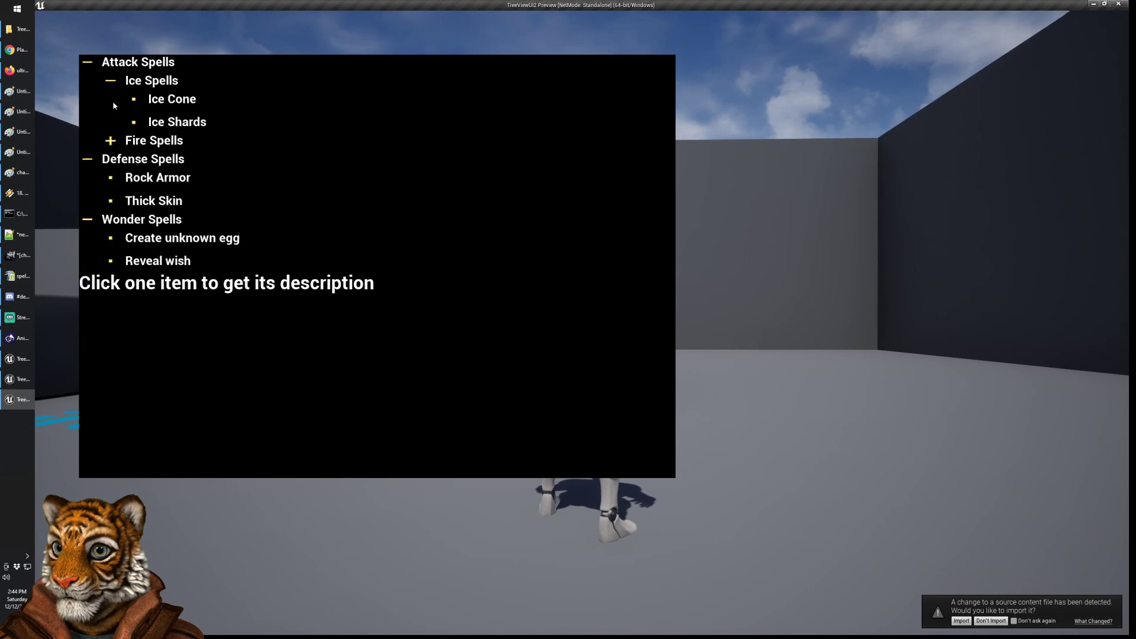
left_click(110, 140)
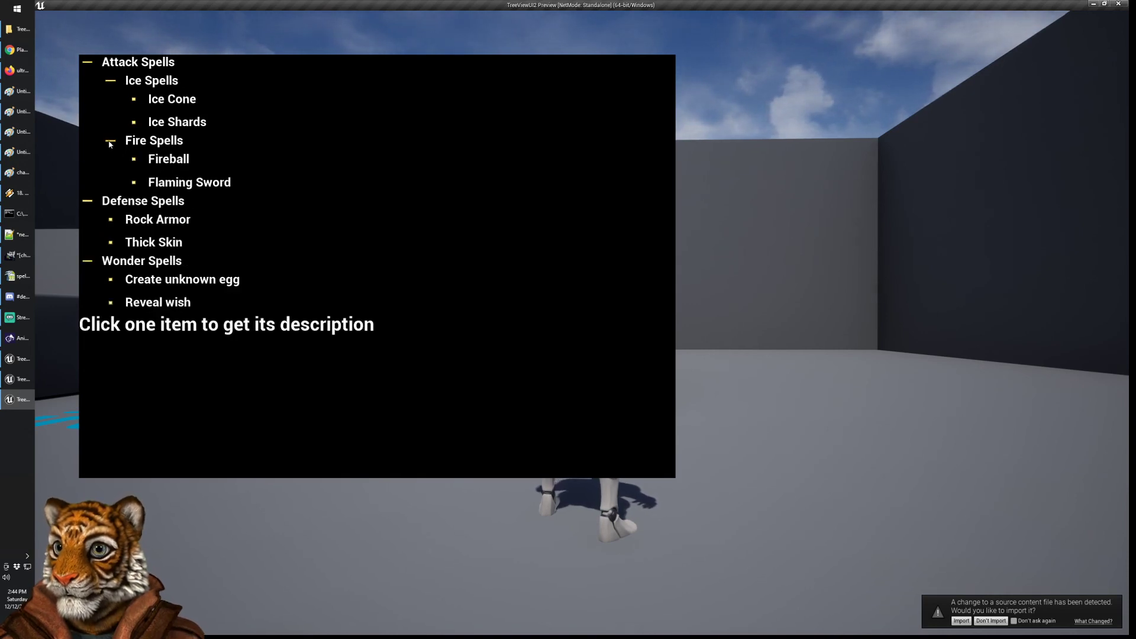
Step: Collapse the Fire Spells subcategory, show the description of the Ice Cone spell, and expand Fire Spells again
left_click(111, 141)
left_click(154, 141)
left_click(170, 110)
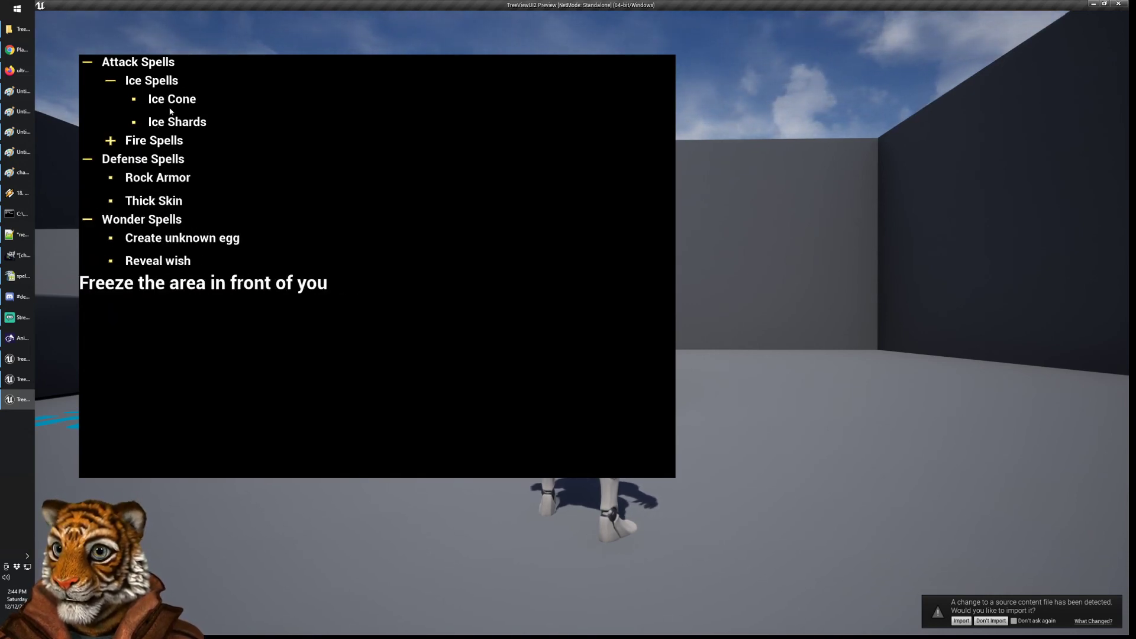
left_click(111, 141)
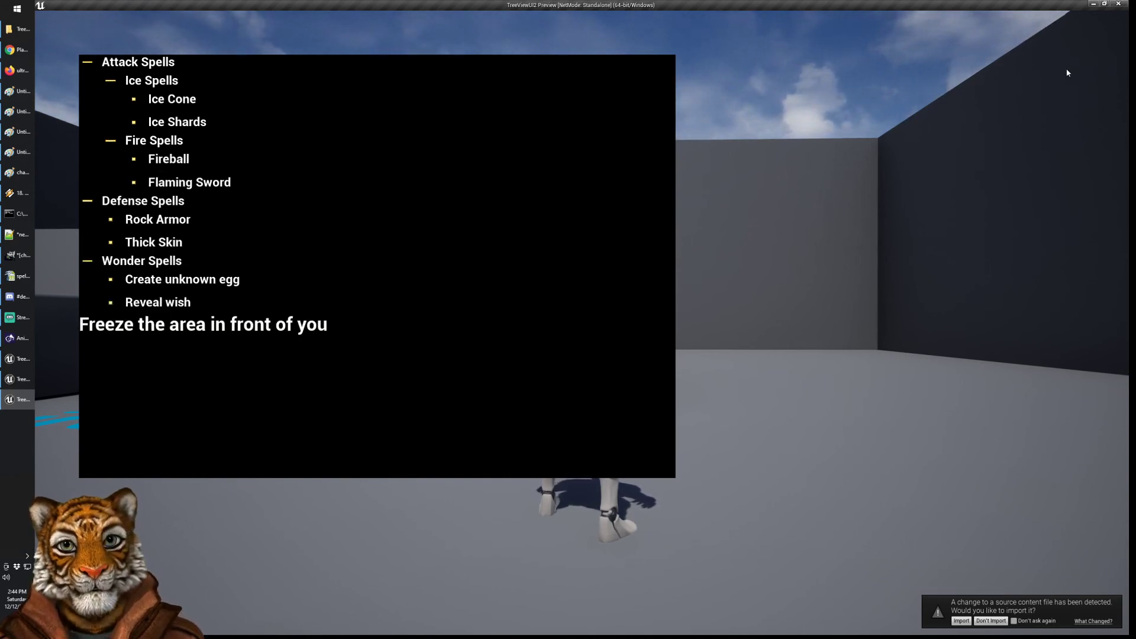
Step: Close the game preview and switch to the PlaneShift Patreon page in Chrome
left_click(1118, 4)
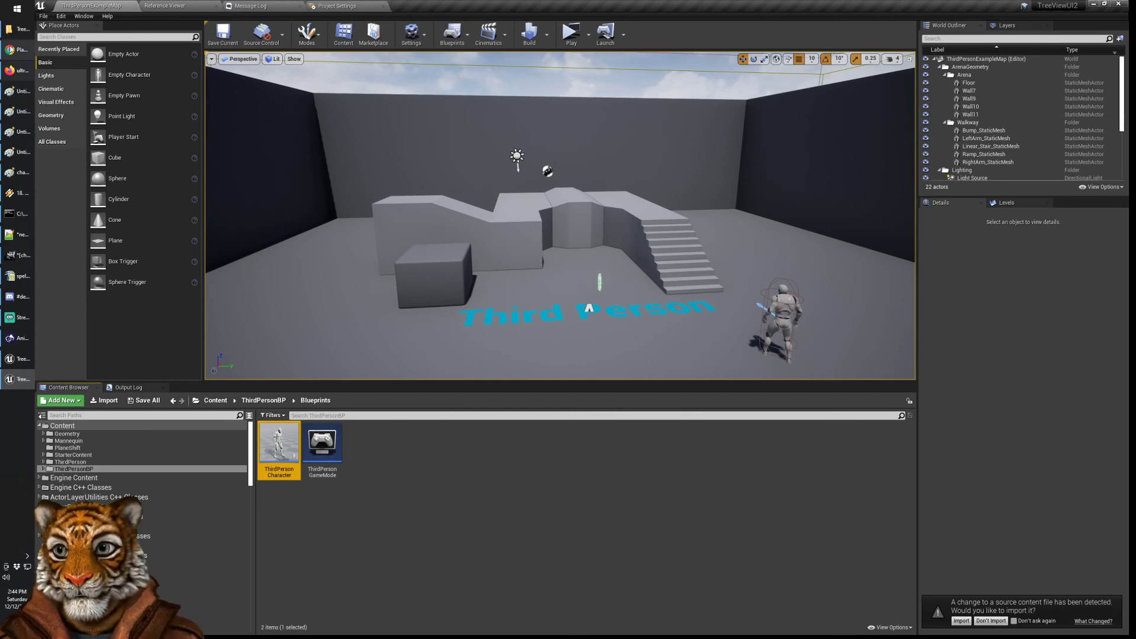
left_click(17, 49)
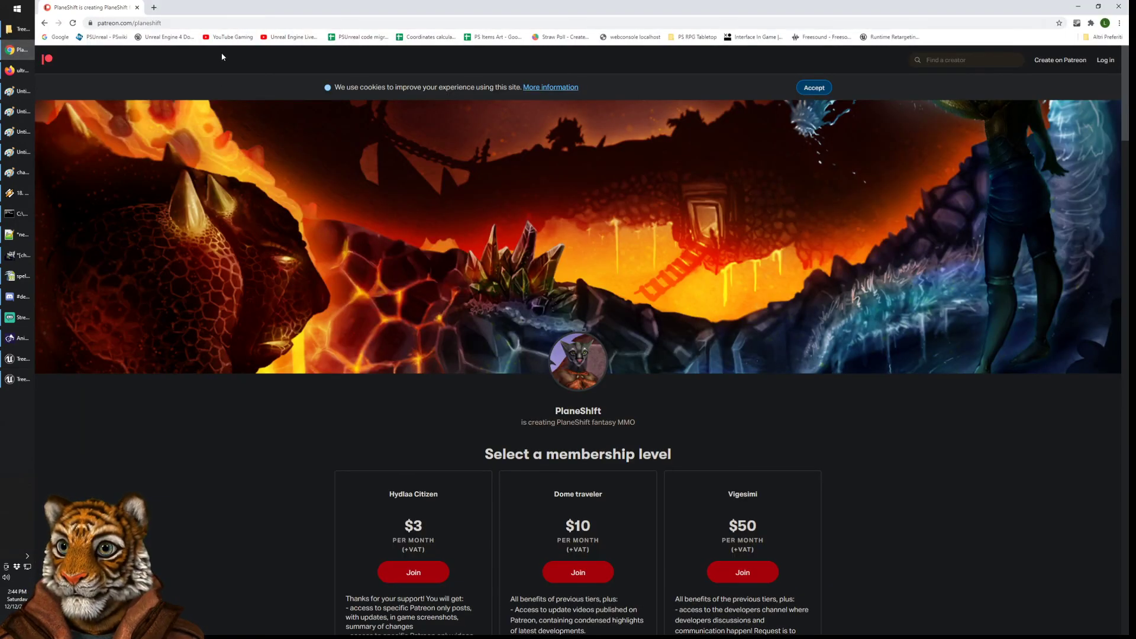